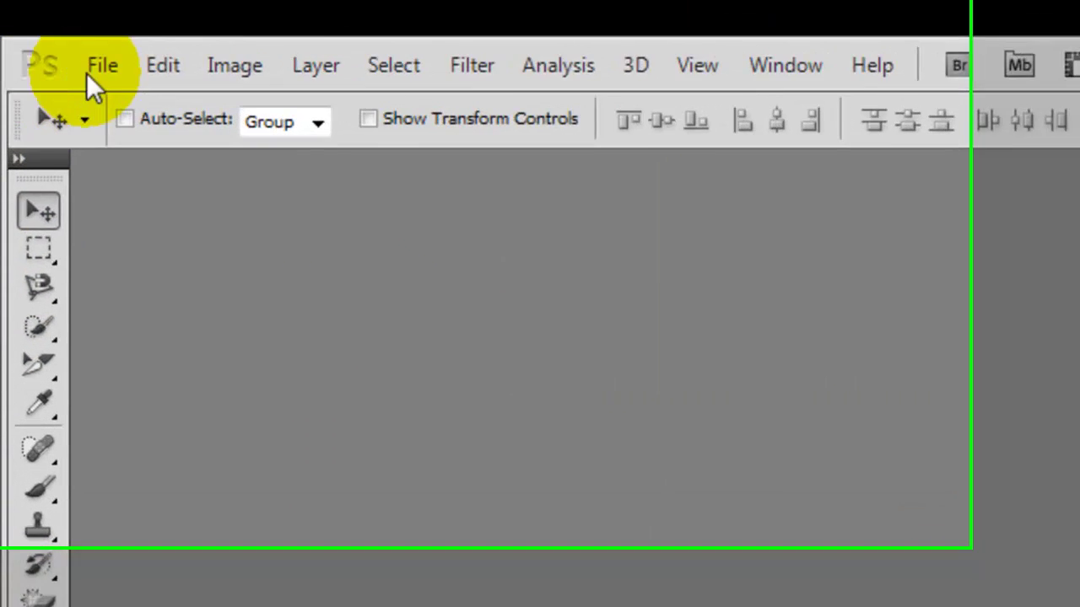
Create a document named '3d text', 900×200 px at 72 ppi with a transparent background
left_click(48, 31)
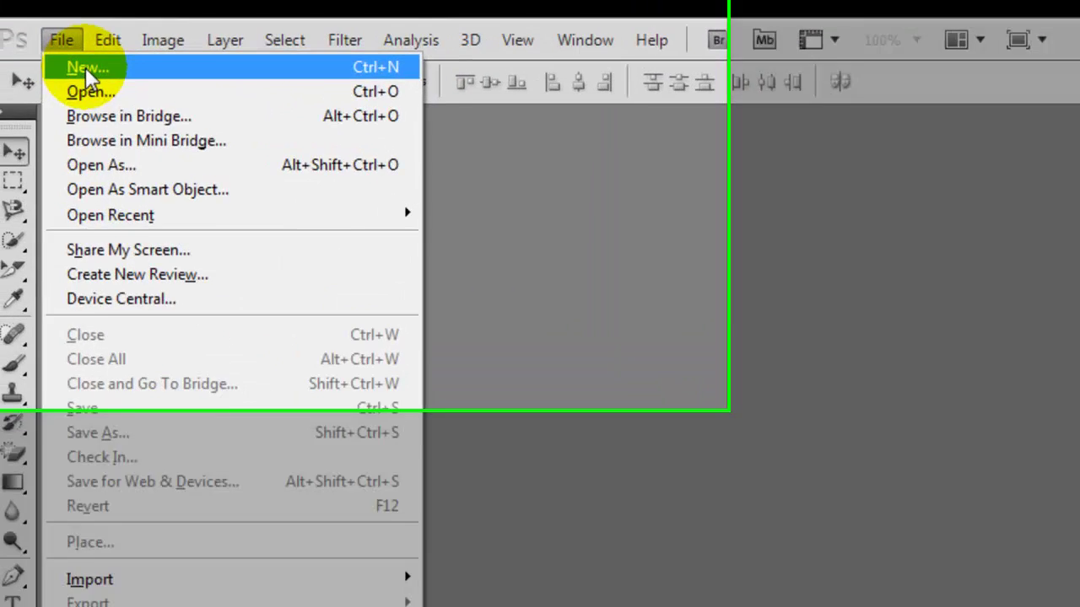
left_click(37, 32)
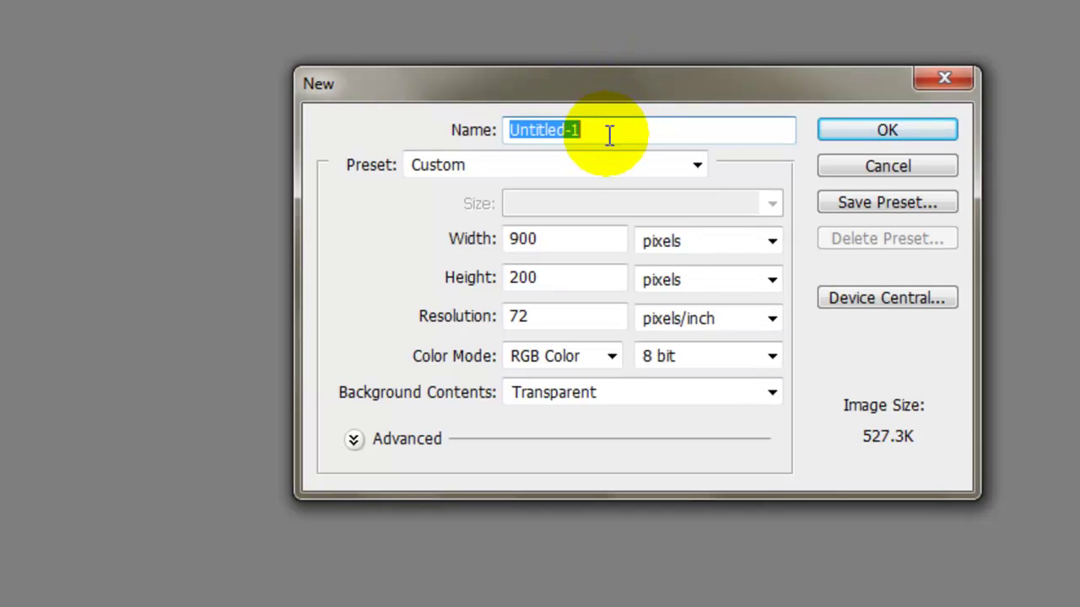
left_click_drag(607, 134, 487, 162)
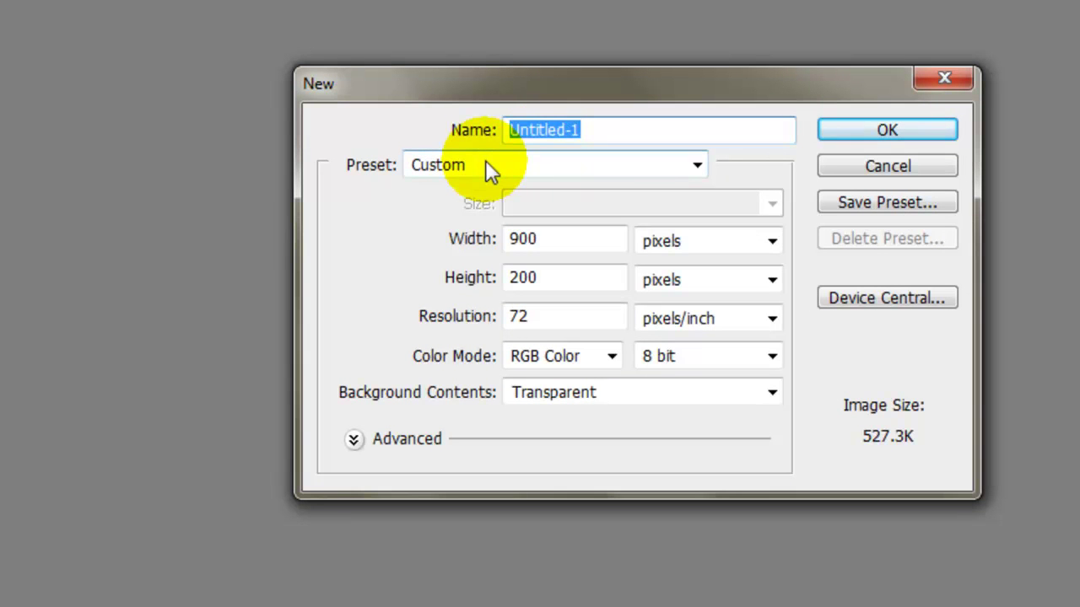
type("m")
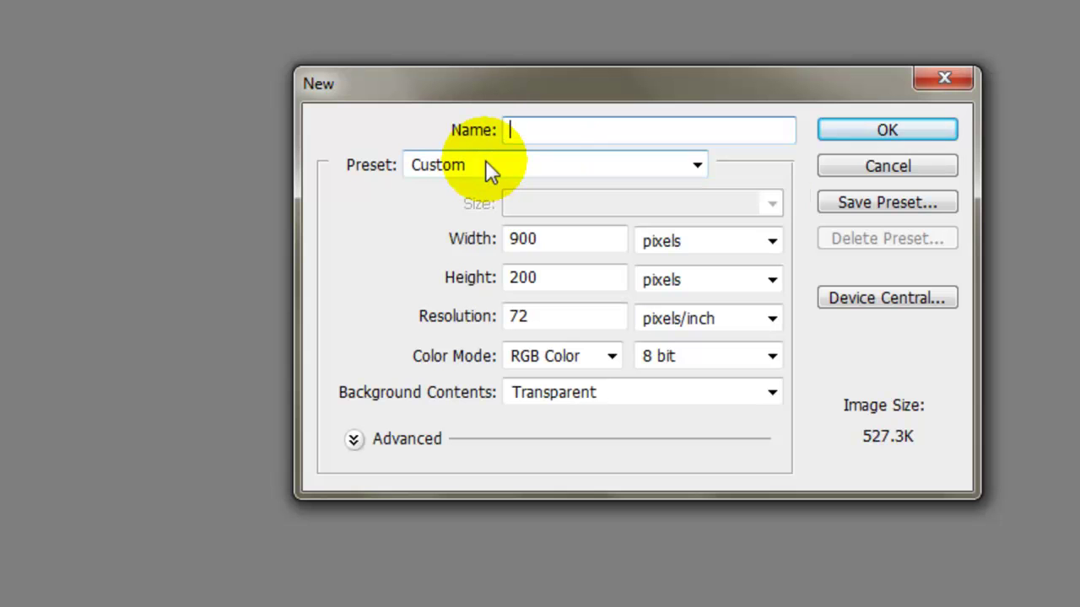
key("alt")
type("3d ")
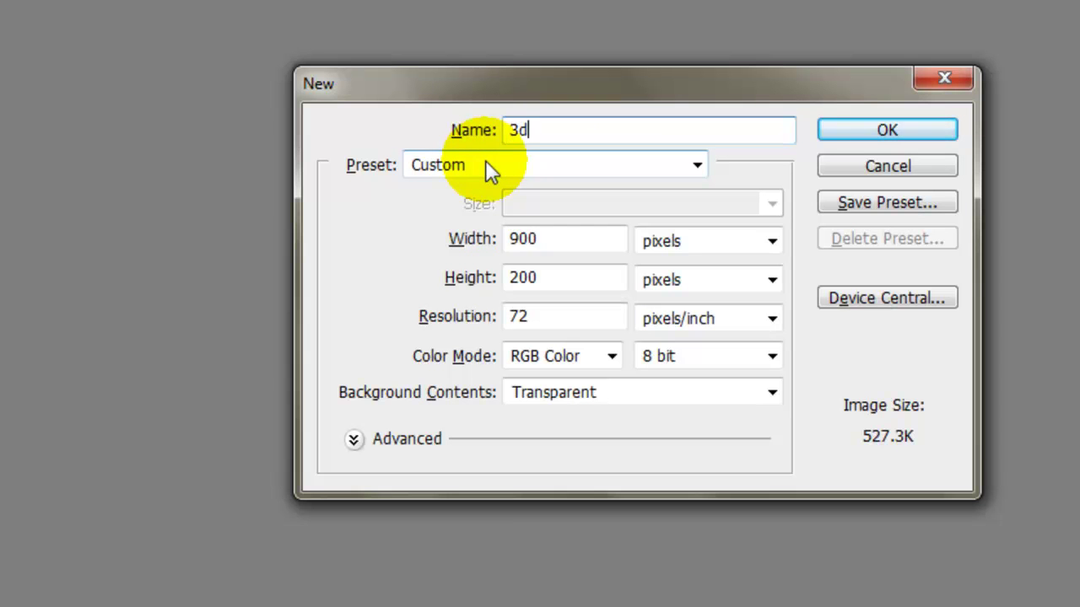
type("text")
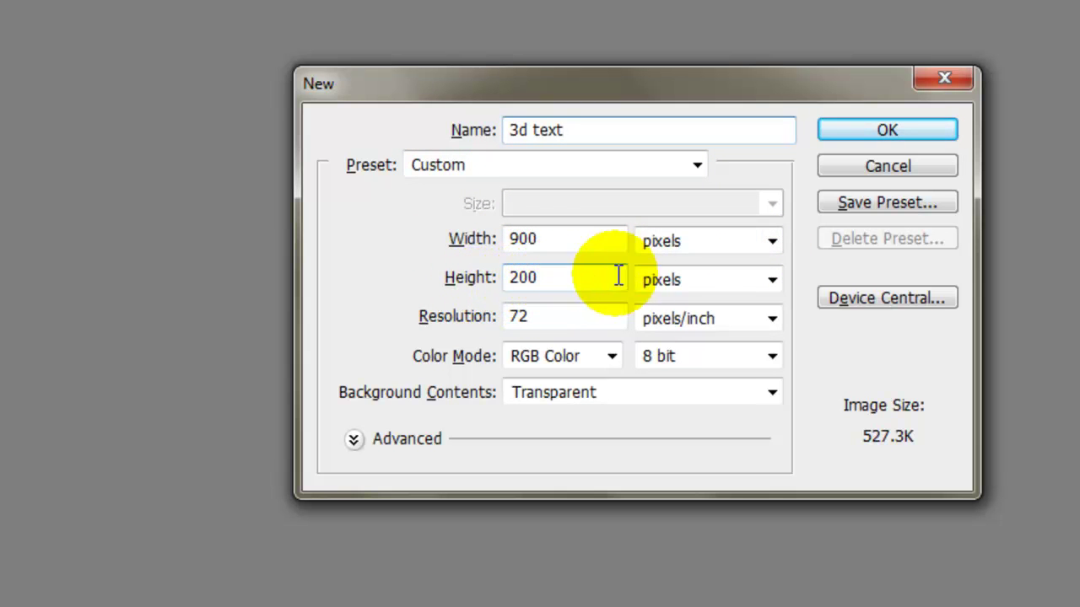
left_click(882, 132)
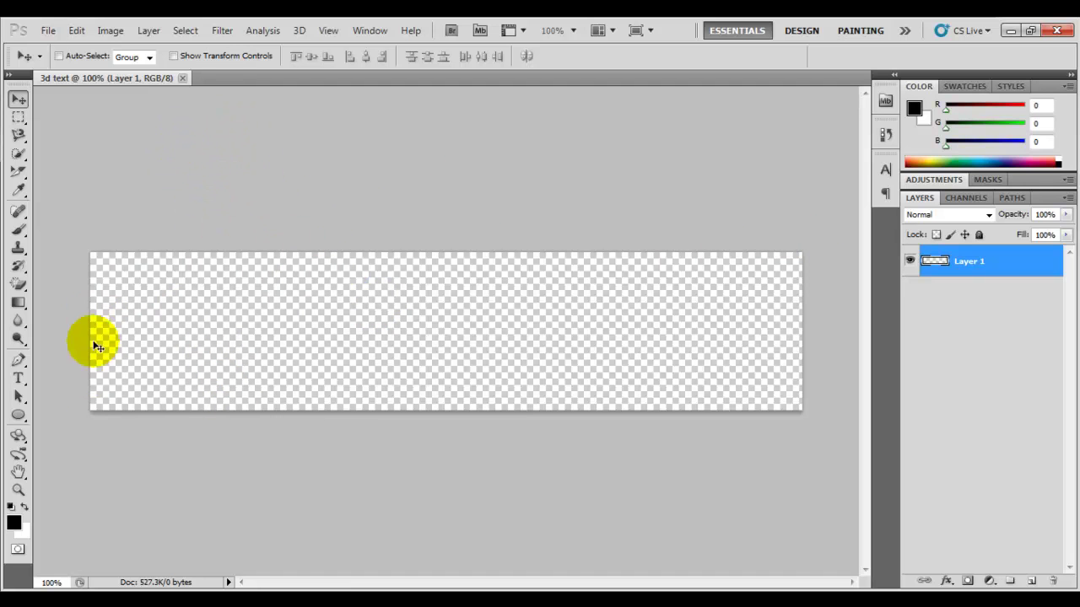
Select the Horizontal Type tool set to Kh Koulen L at 36 pt
left_click(22, 379)
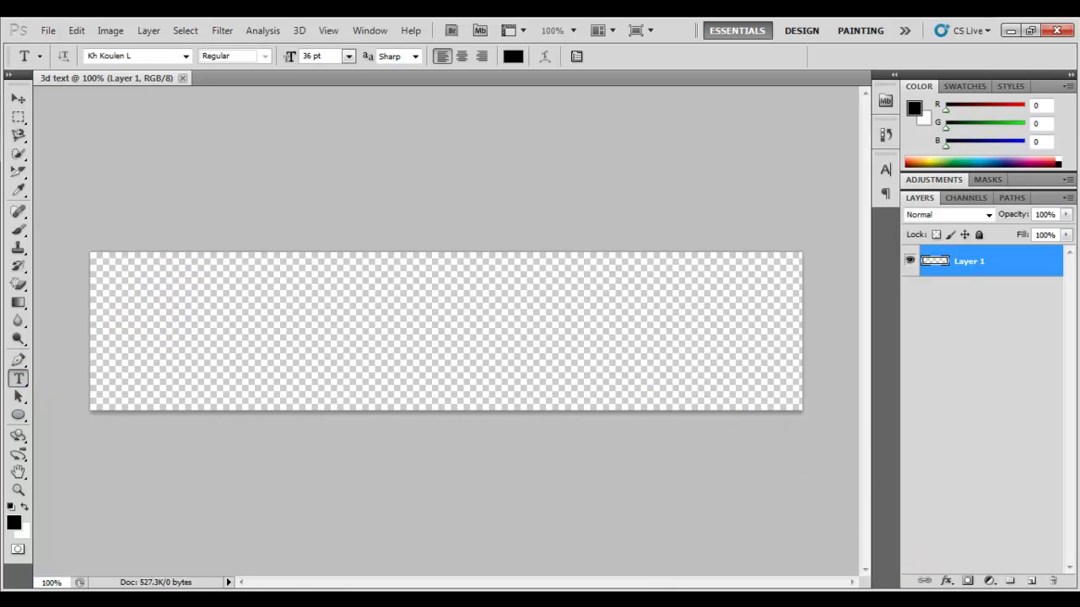
left_click(937, 606)
Type the Khmer headline 'ប្រទេសកម្ពុជា ភូមិកំណើតជាទីស្នេហា' on the banner's left side
left_click(125, 336)
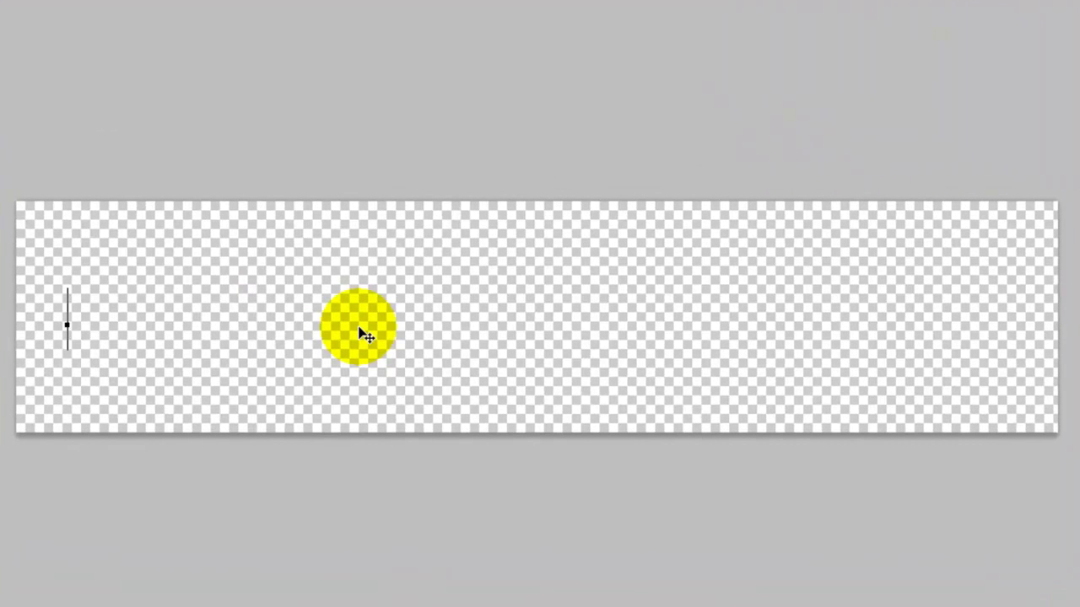
type("k")
key("BackSpace")
type("ប្រទេ")
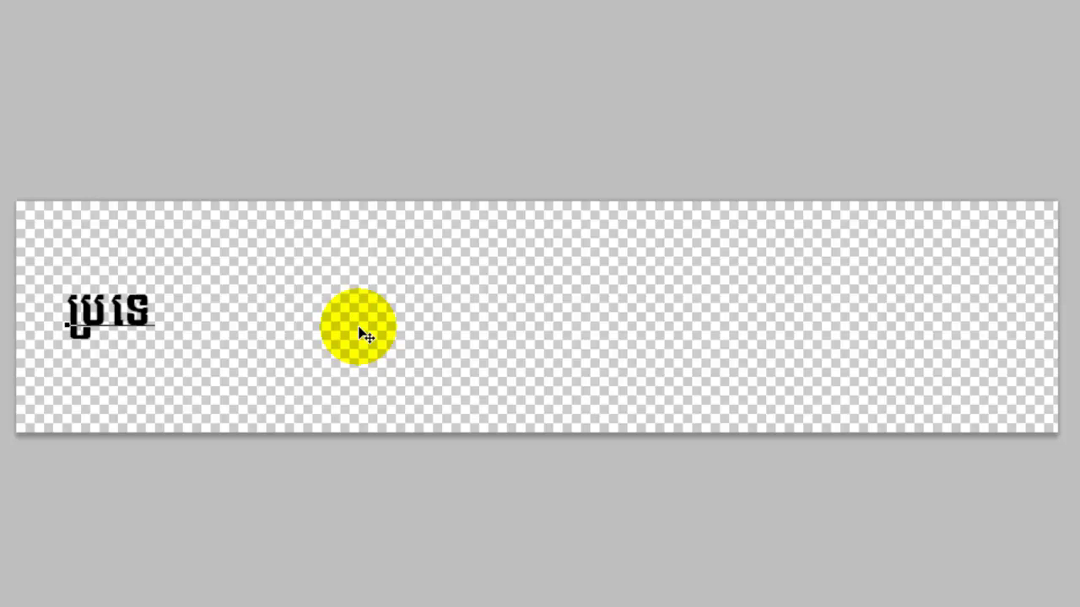
type("សកម្ពុជា")
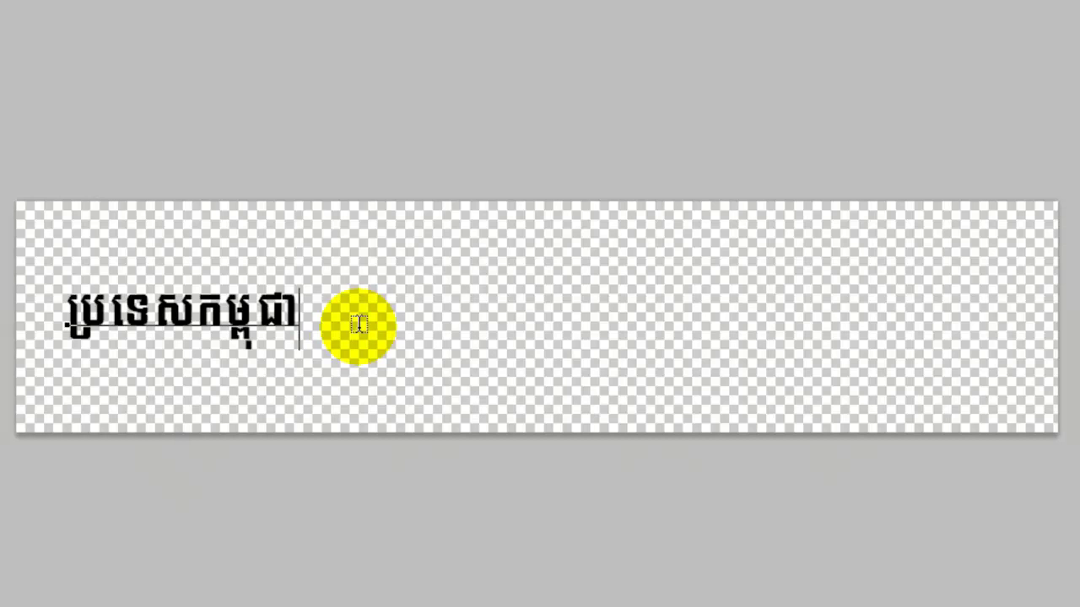
type(" ភ")
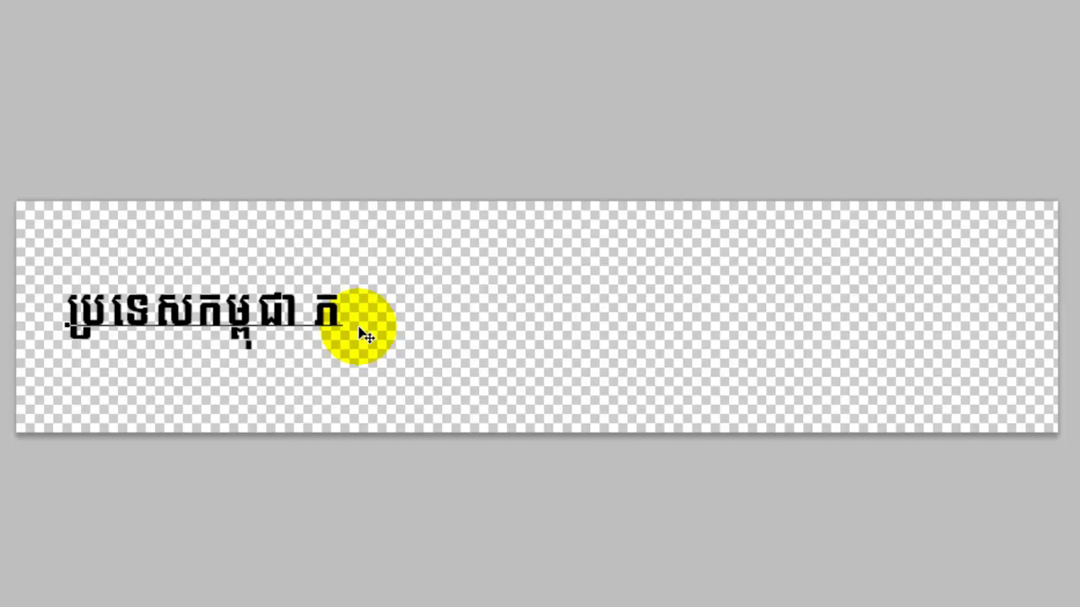
type("ូមិក")
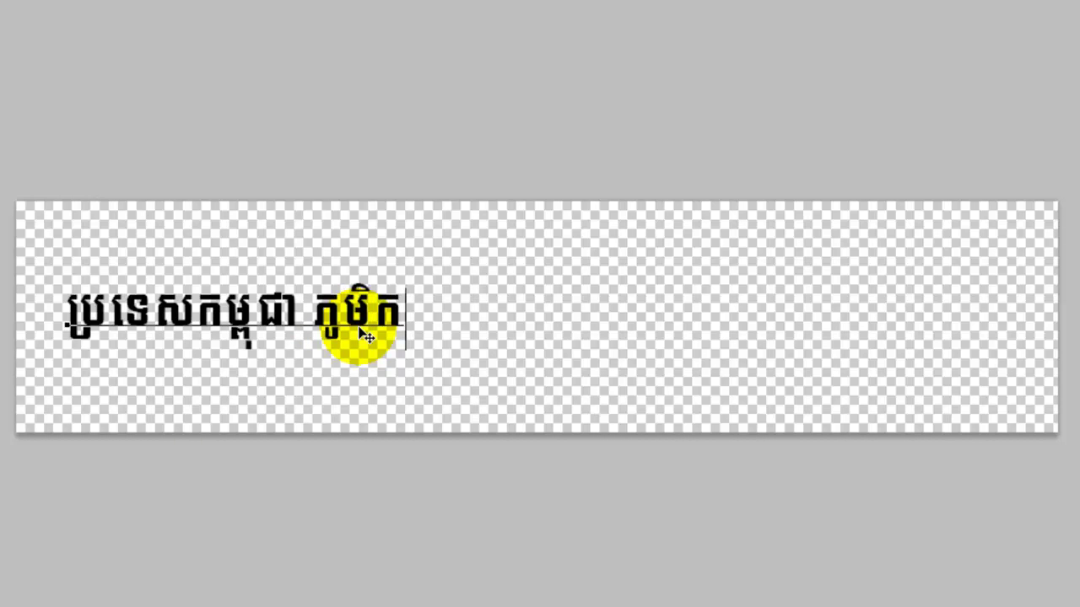
type("ំណើត")
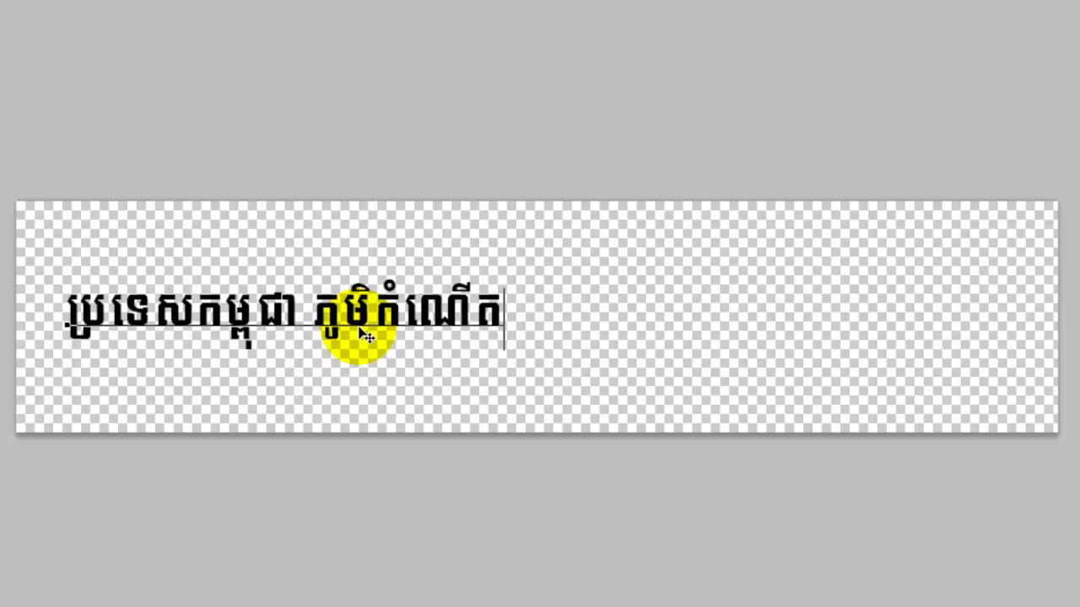
type("ជាទីស្នេ")
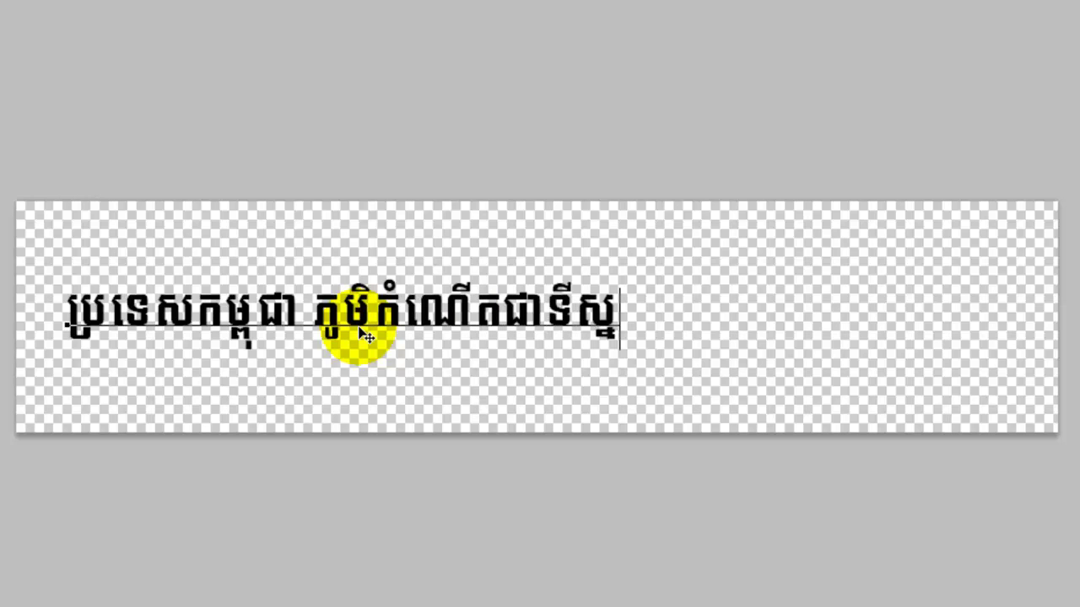
type("ហា")
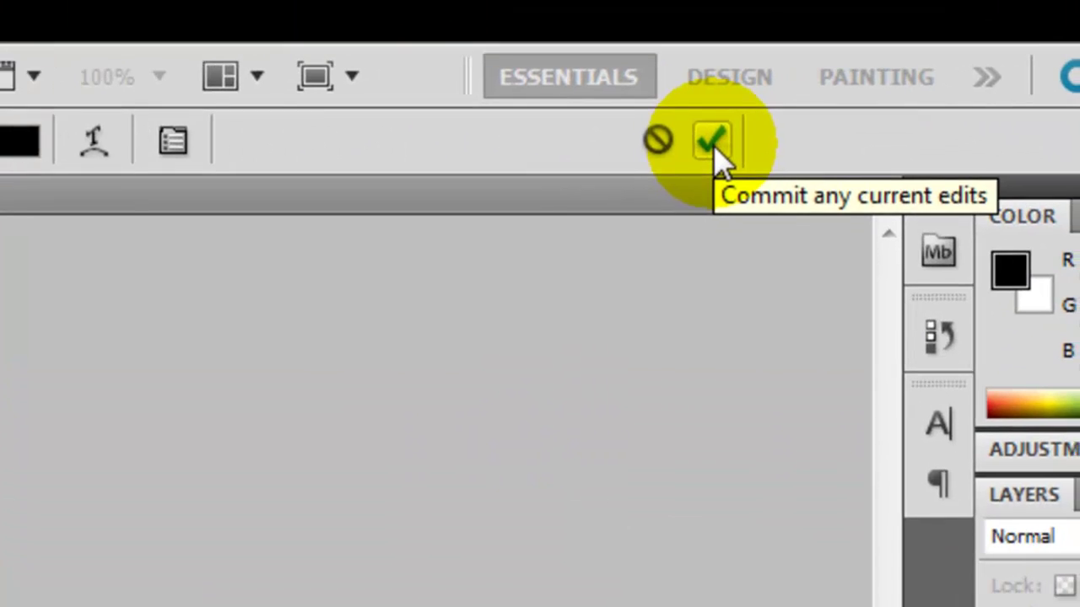
Commit the headline, then scale and stretch it to span most of the banner's width
left_click(707, 147)
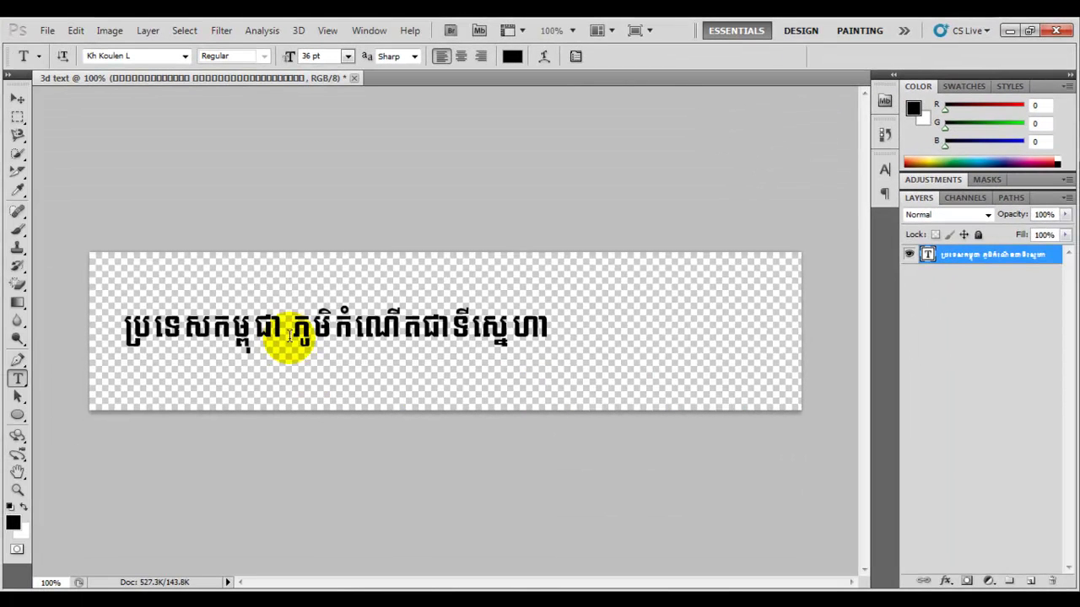
left_click(289, 336)
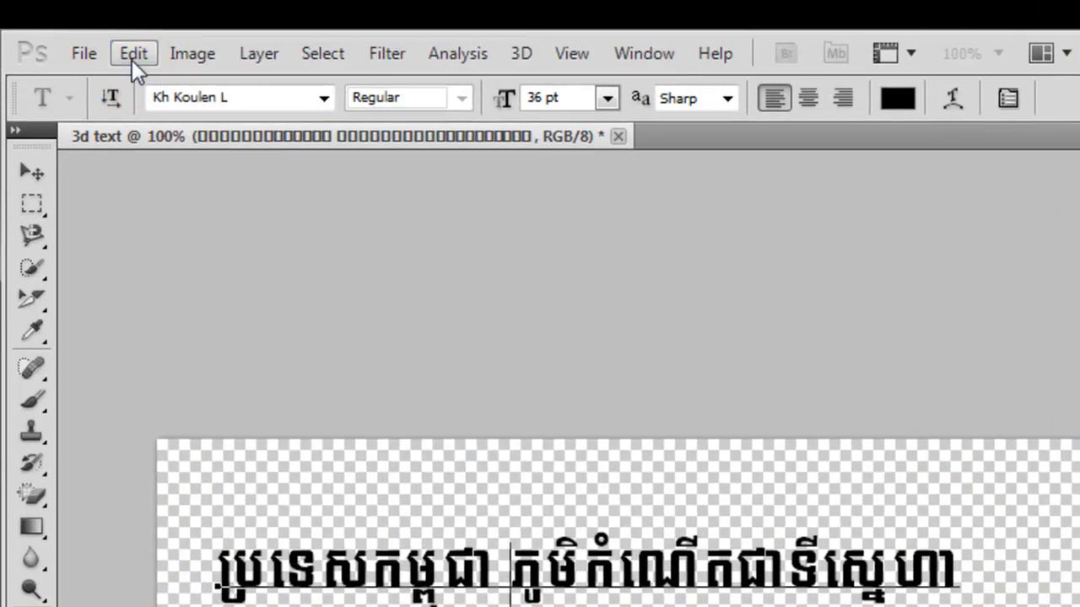
left_click(131, 60)
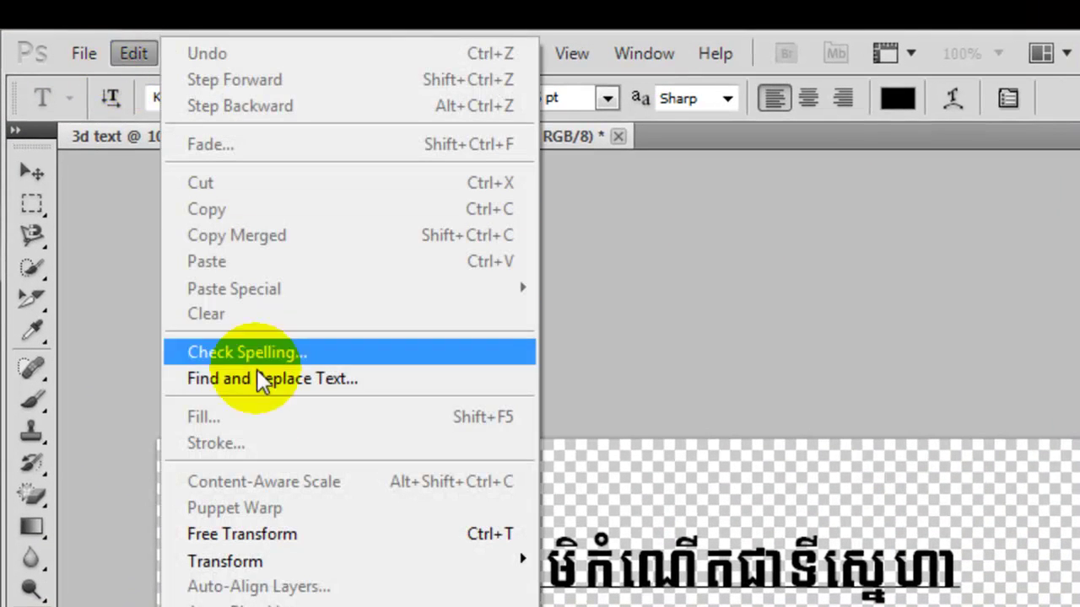
mouse_move(261, 569)
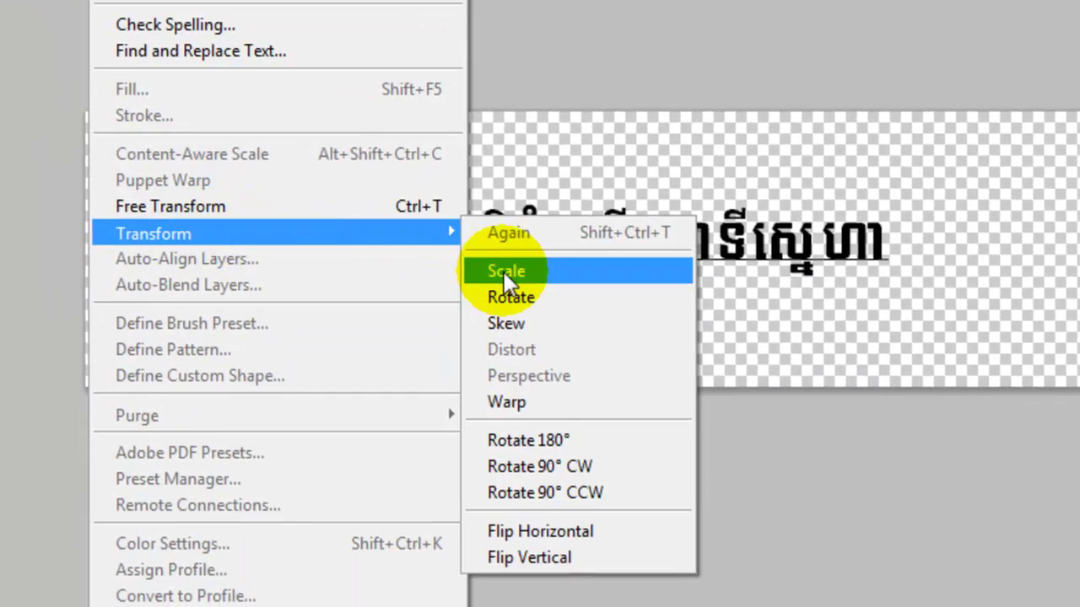
left_click(510, 271)
left_click_drag(892, 205, 936, 174)
left_click_drag(570, 237, 686, 241)
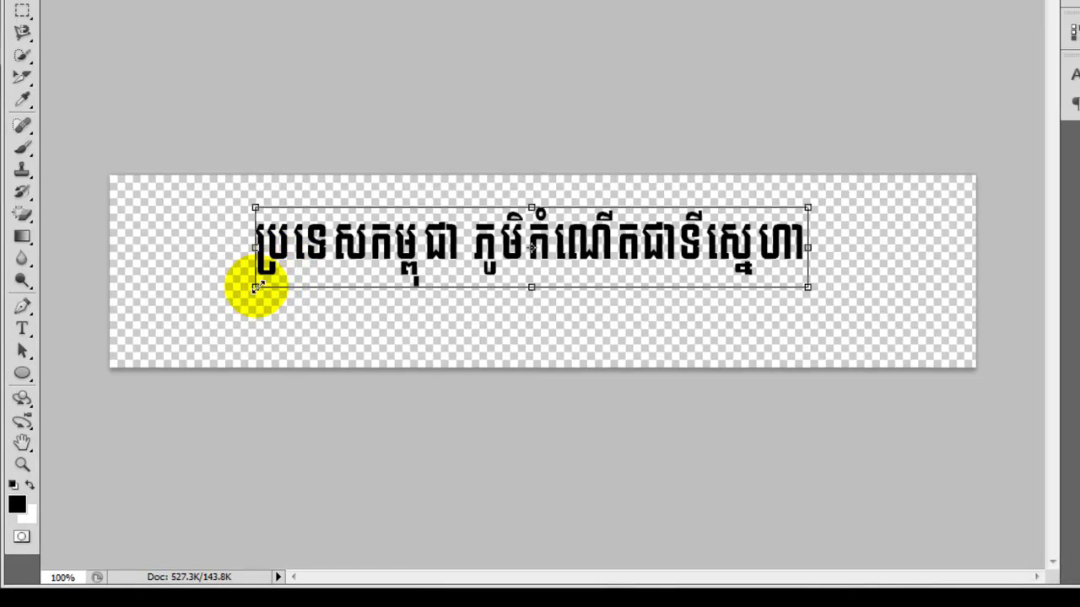
left_click_drag(255, 287, 163, 334)
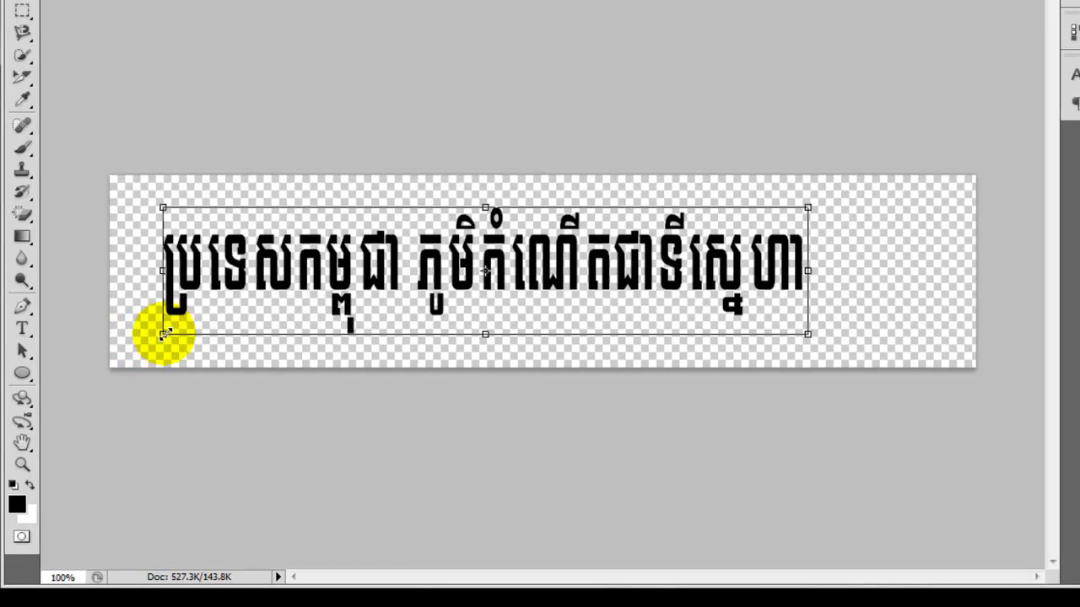
left_click_drag(807, 270, 898, 268)
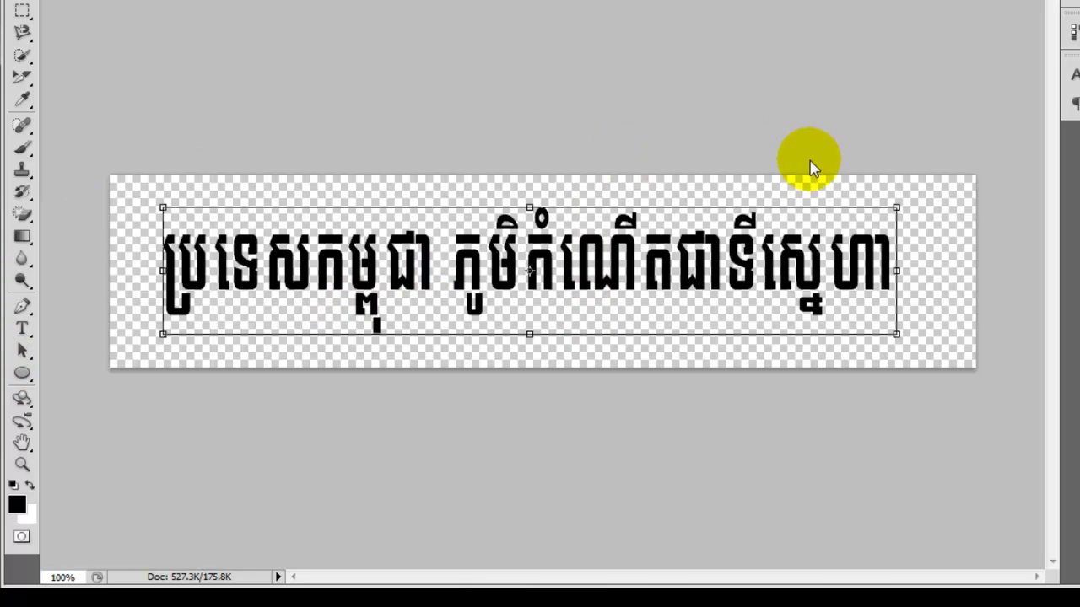
Apply the resized headline and check its tracking of 50 in the Character panel
key("Return")
key("t")
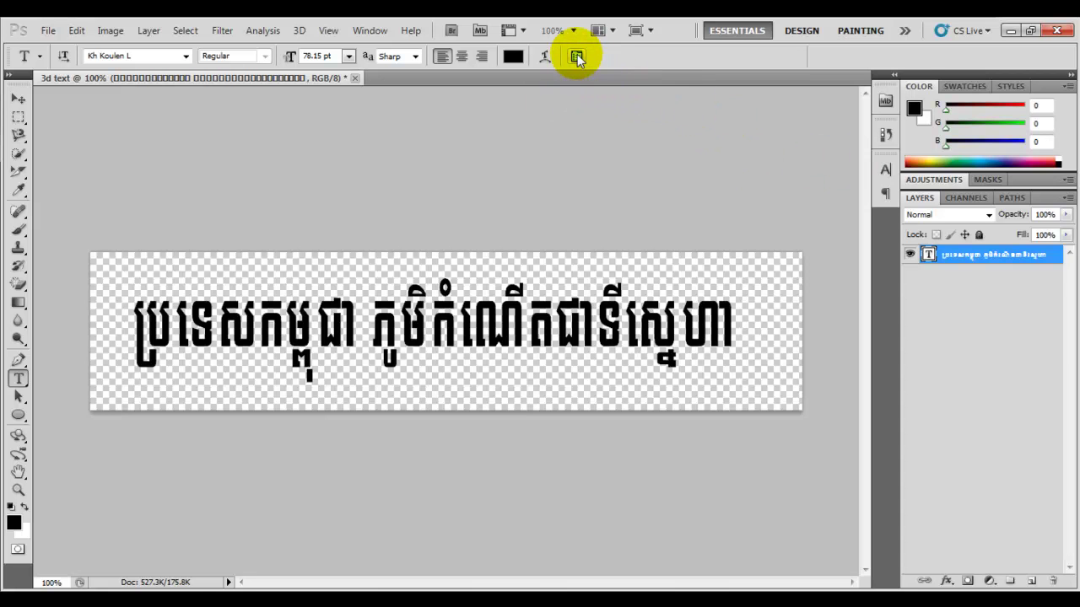
left_click(577, 56)
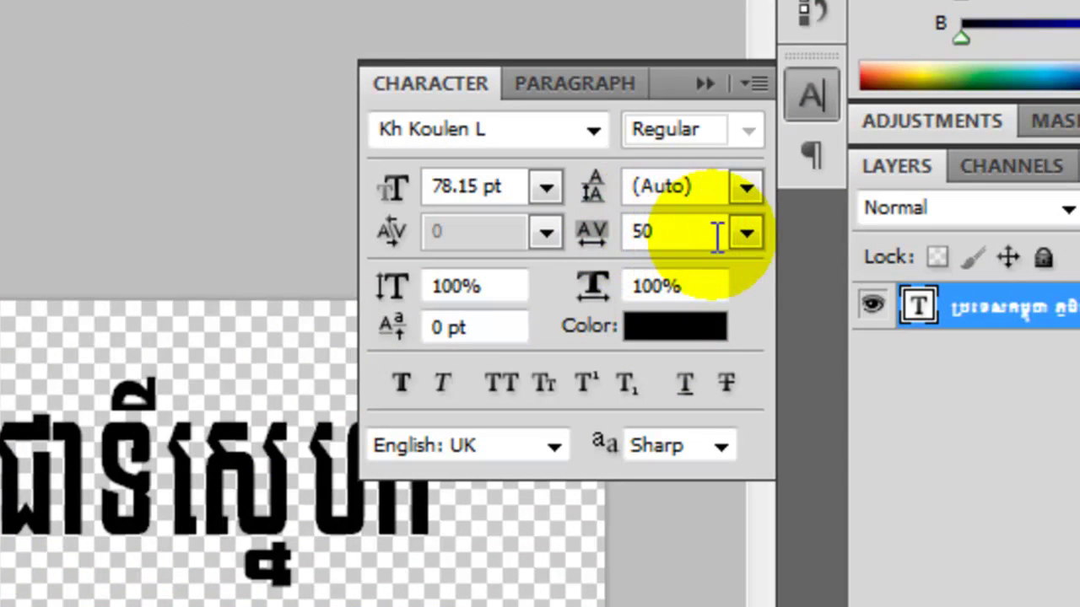
left_click(746, 230)
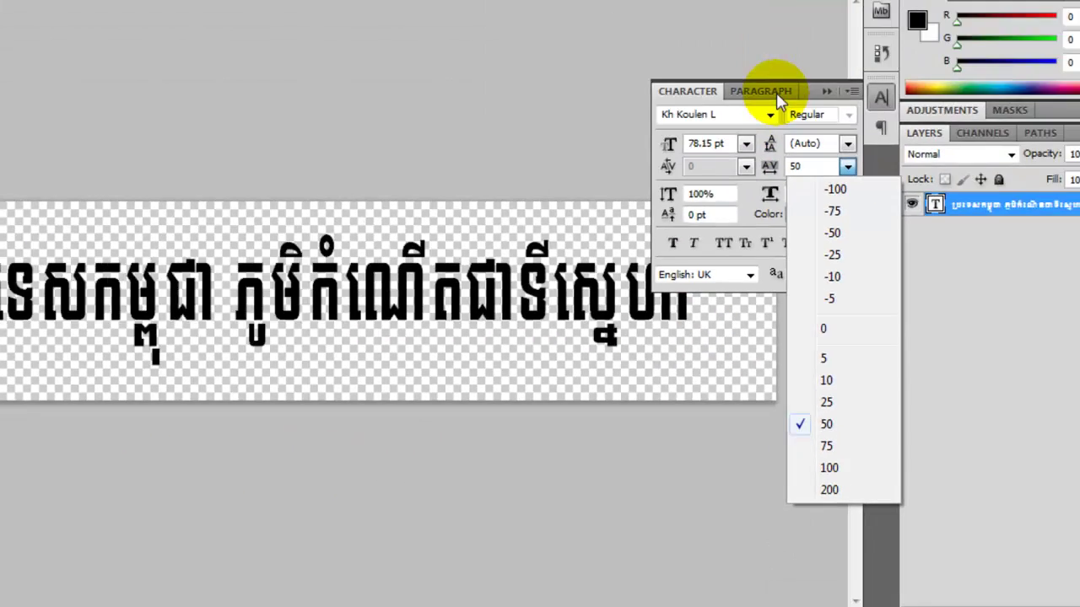
Review the Paragraph settings, close the panel, and place the cursor in the headline
left_click(777, 99)
left_click(777, 100)
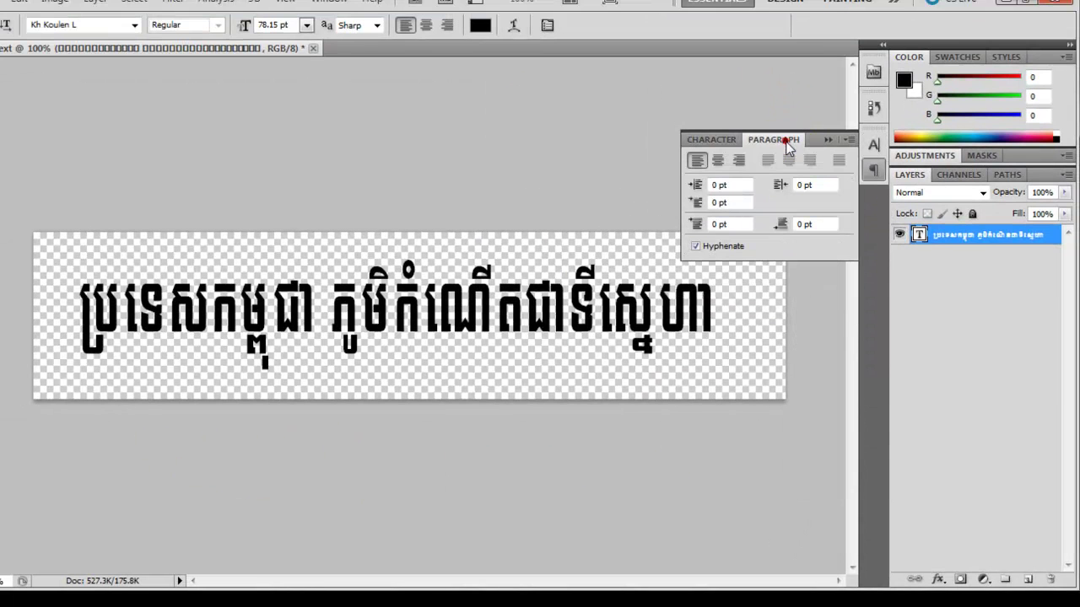
left_click(719, 144)
left_click(715, 142)
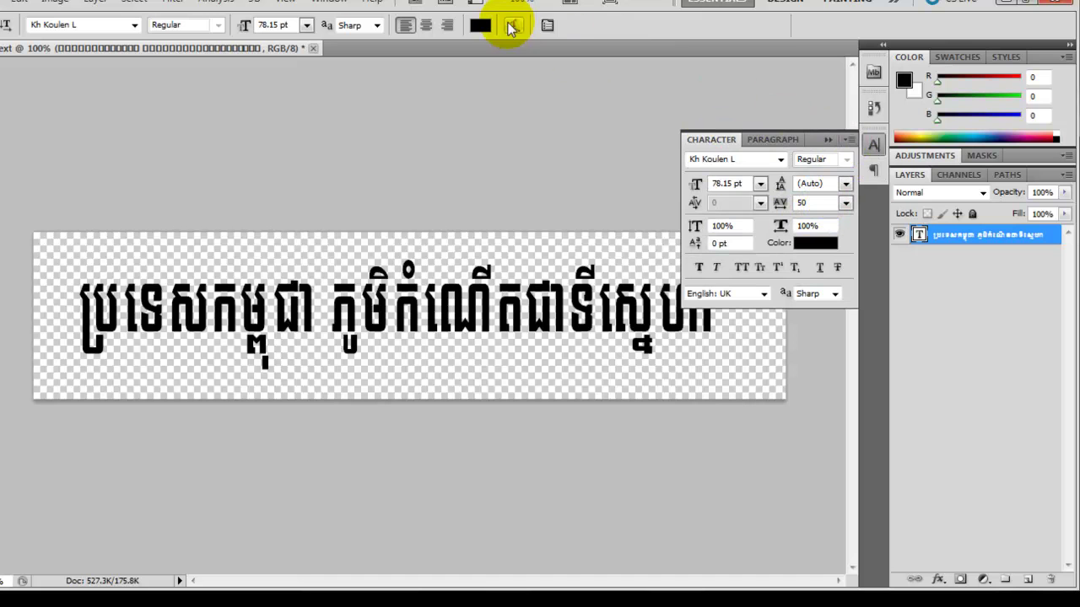
left_click(547, 26)
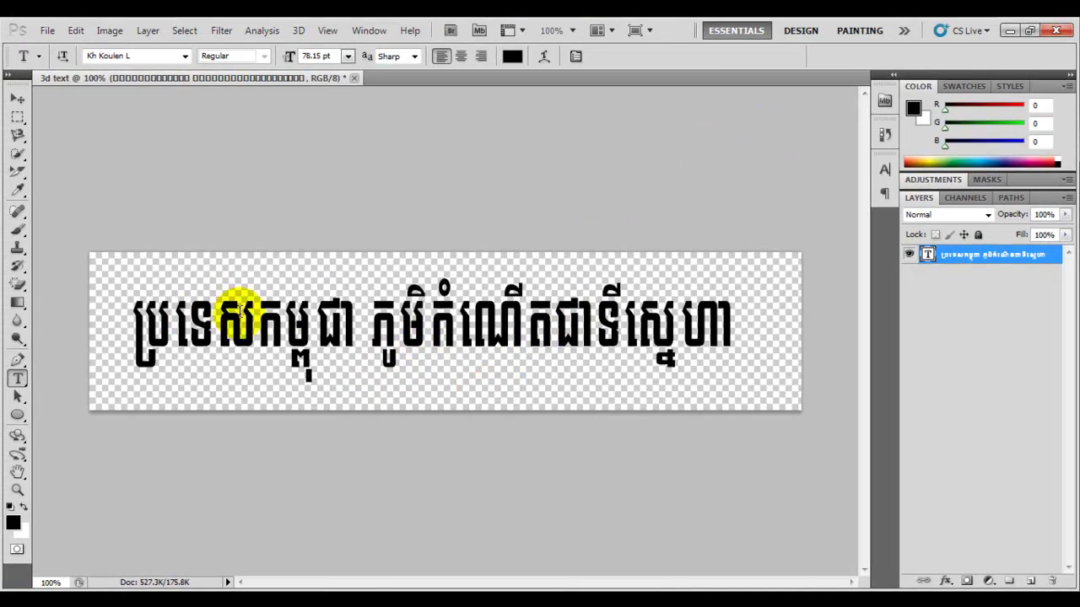
left_click(361, 322)
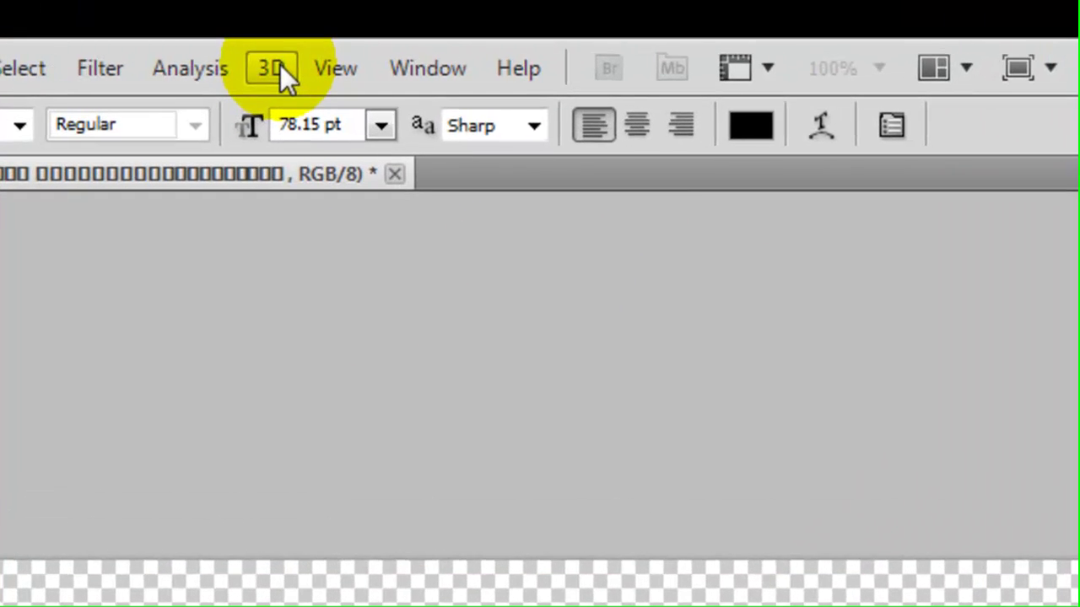
Convert the headline text layer into a Repoussé 3D object, accepting rasterization
left_click(302, 30)
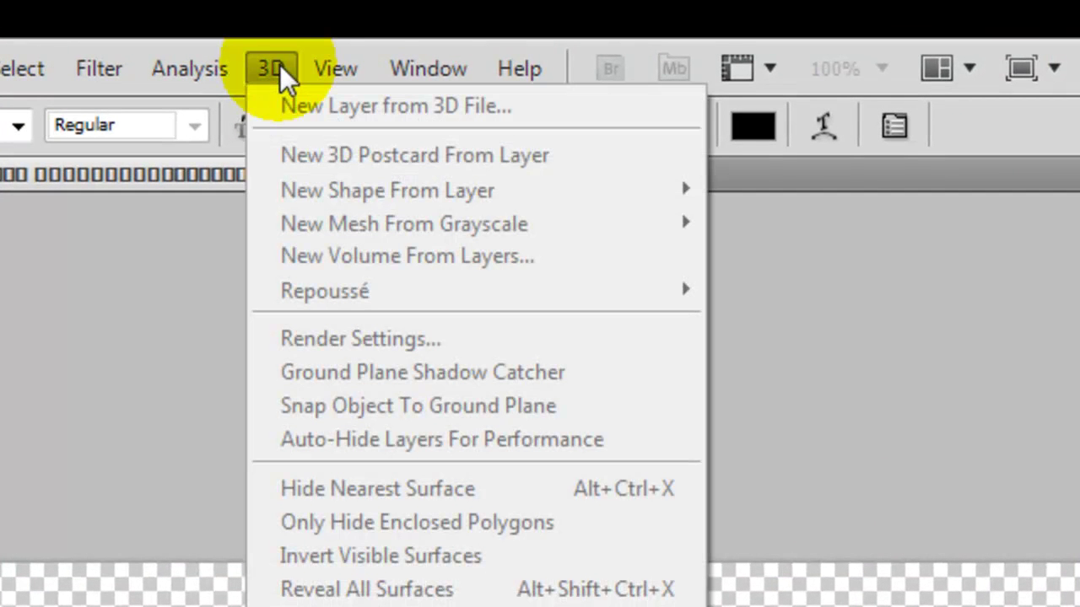
left_click(336, 68)
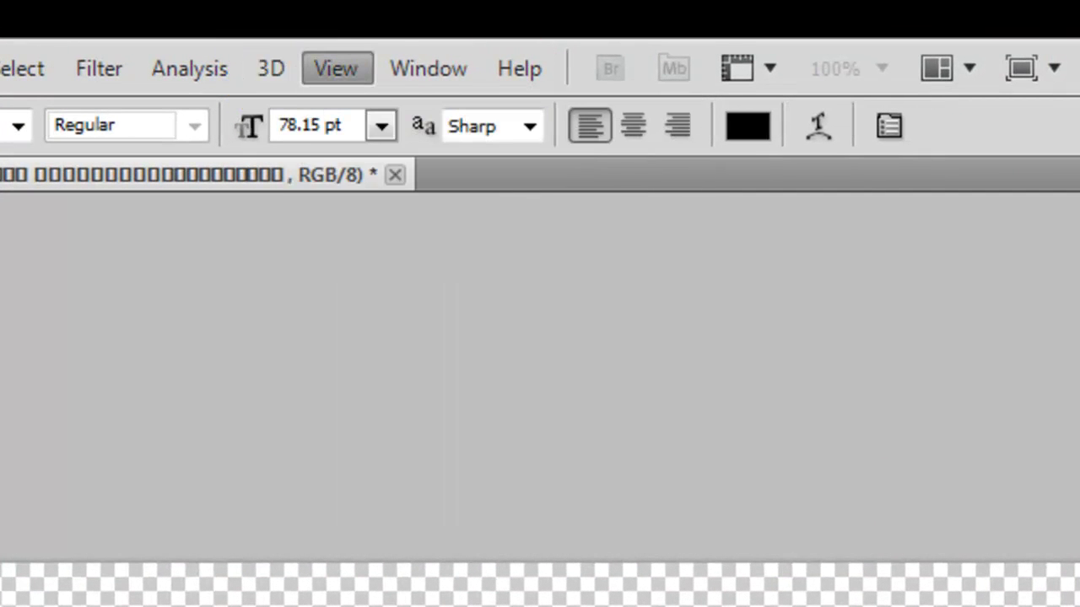
left_click(268, 68)
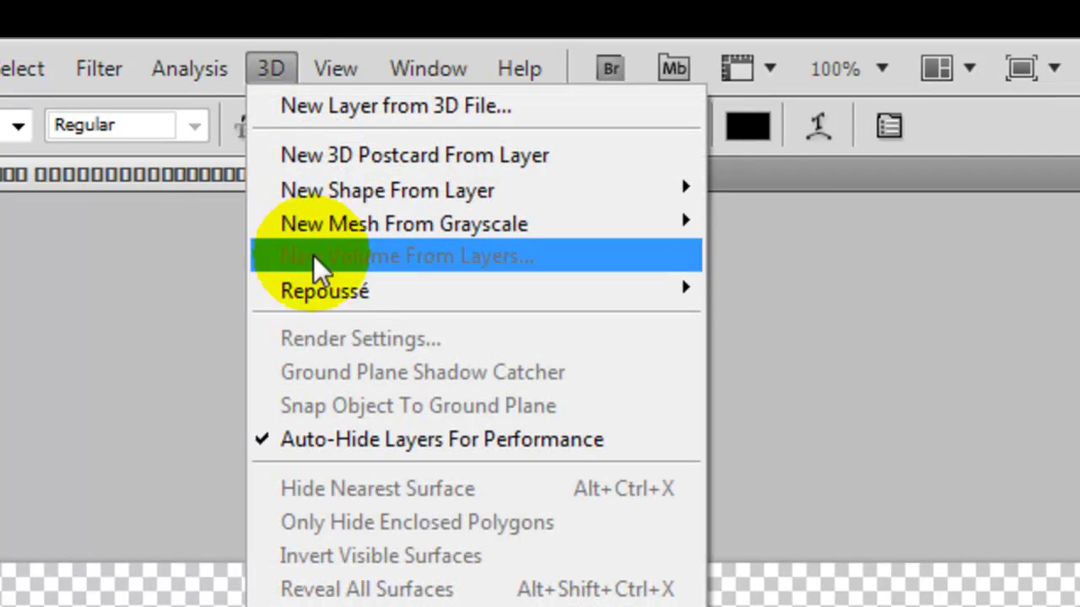
mouse_move(332, 294)
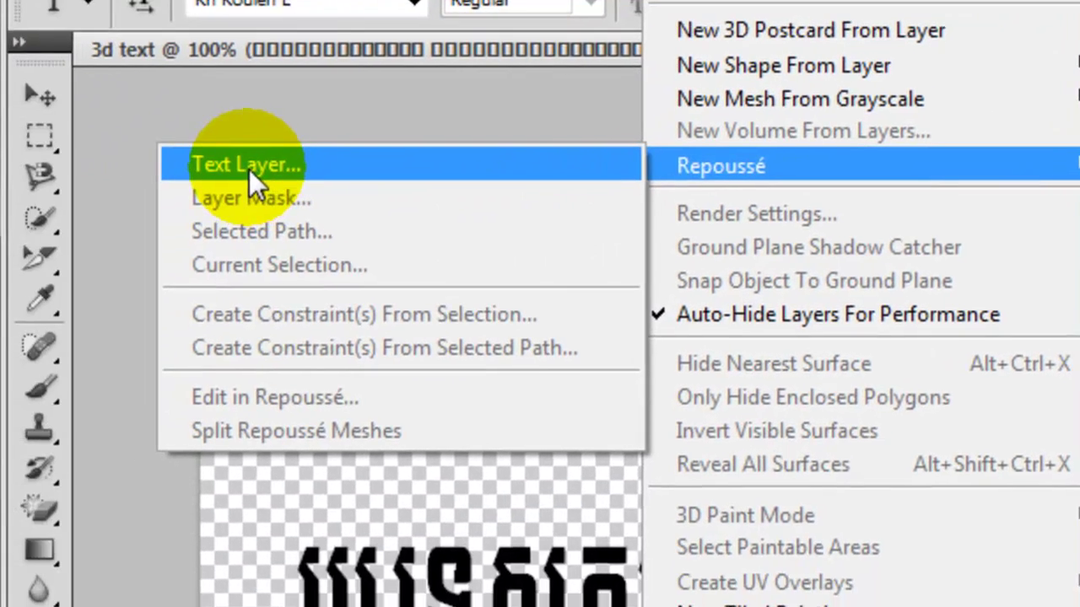
left_click(0, 290)
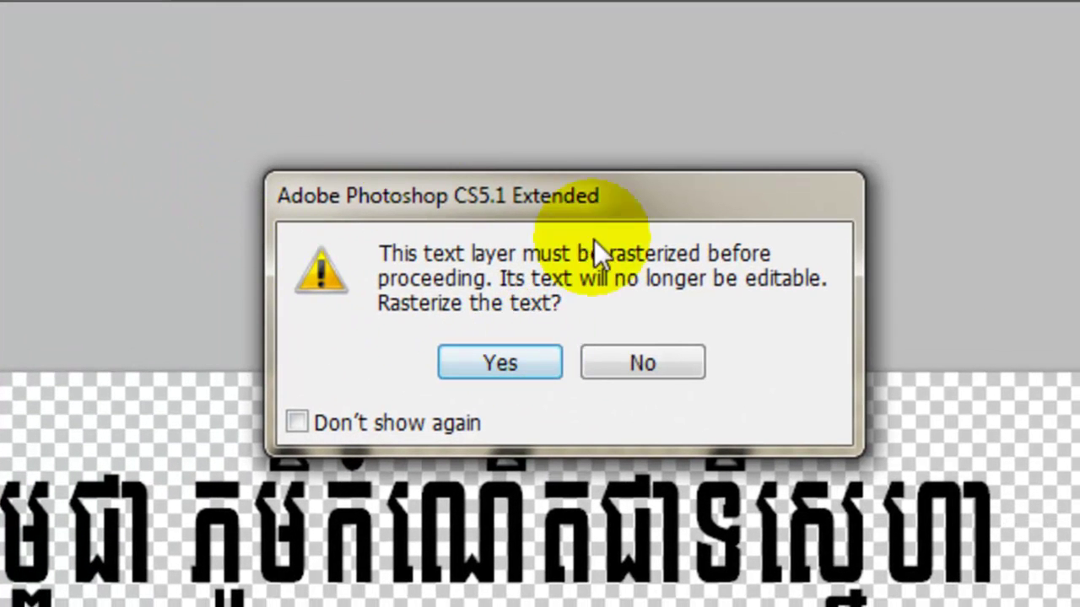
left_click(494, 371)
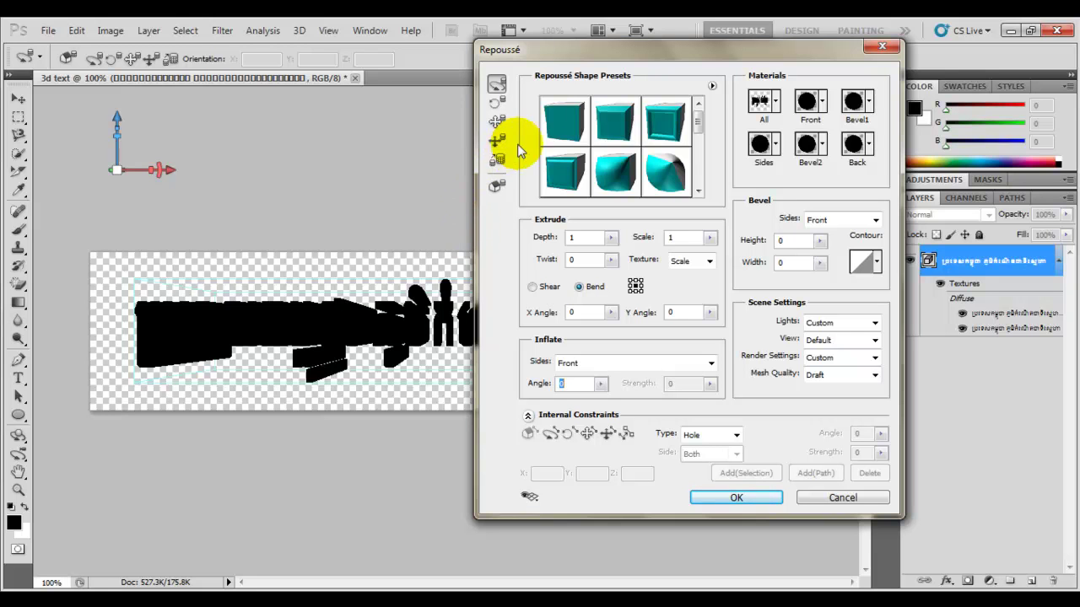
Set Repoussé extrude depth 3 and a bevel of height 15, width 40 with a new contour
scroll(699, 118, "down", 2)
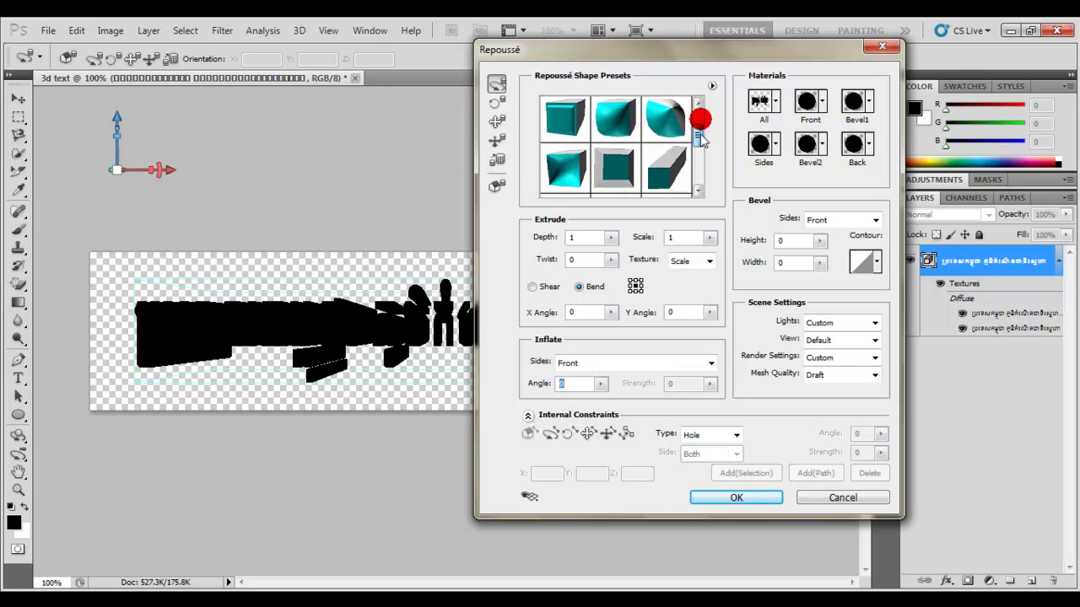
scroll(694, 101, "up", 2)
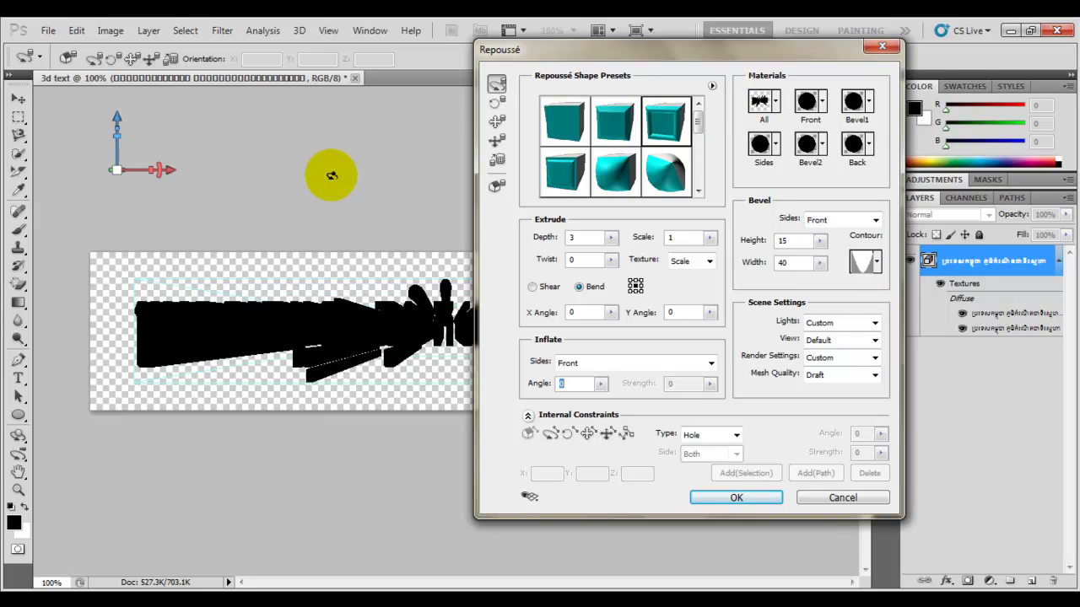
Apply the gold-orange material to all surfaces of the 3D headline, replacing red brick
left_click_drag(544, 52, 719, 80)
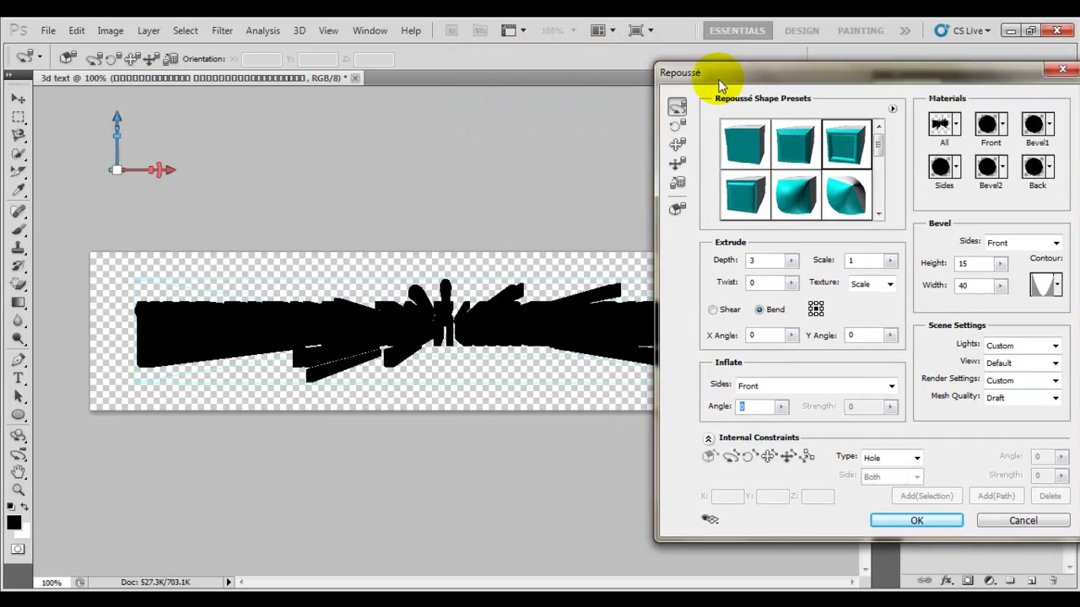
left_click(958, 126)
left_click(868, 346)
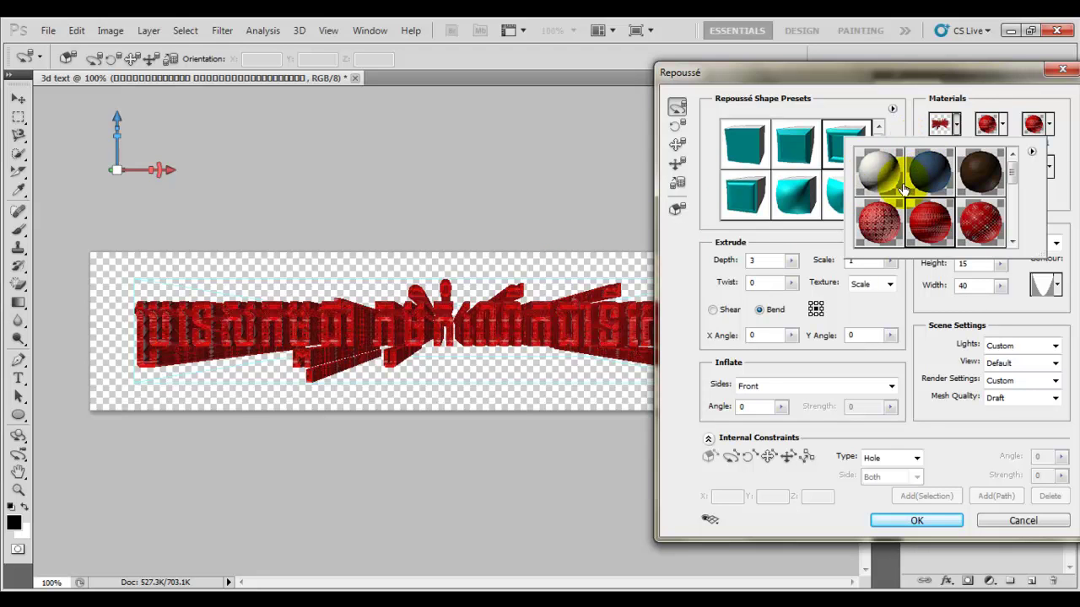
left_click_drag(1012, 174, 1021, 195)
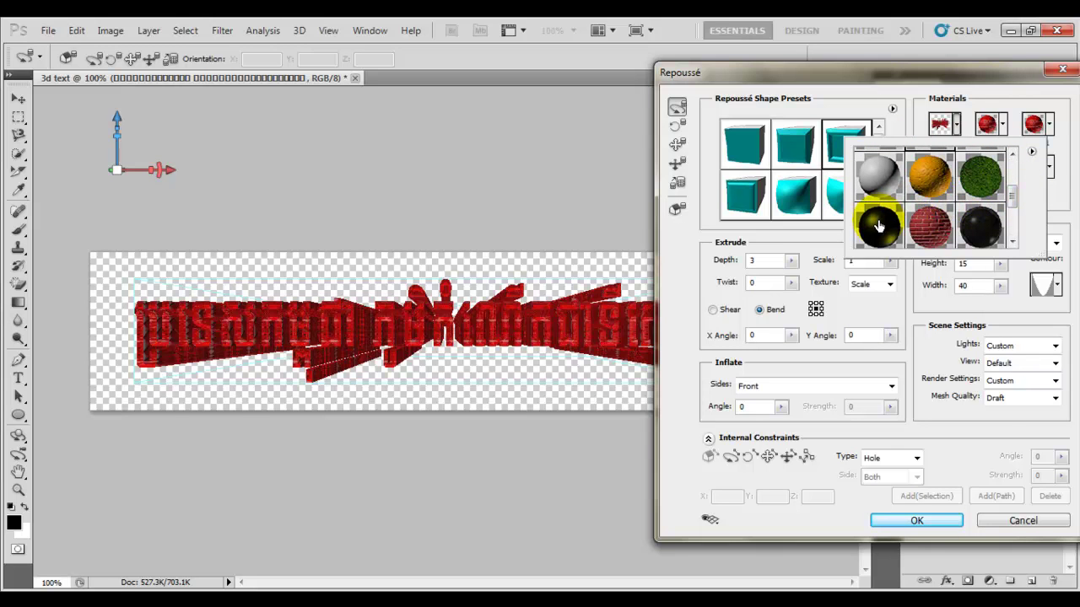
left_click(932, 173)
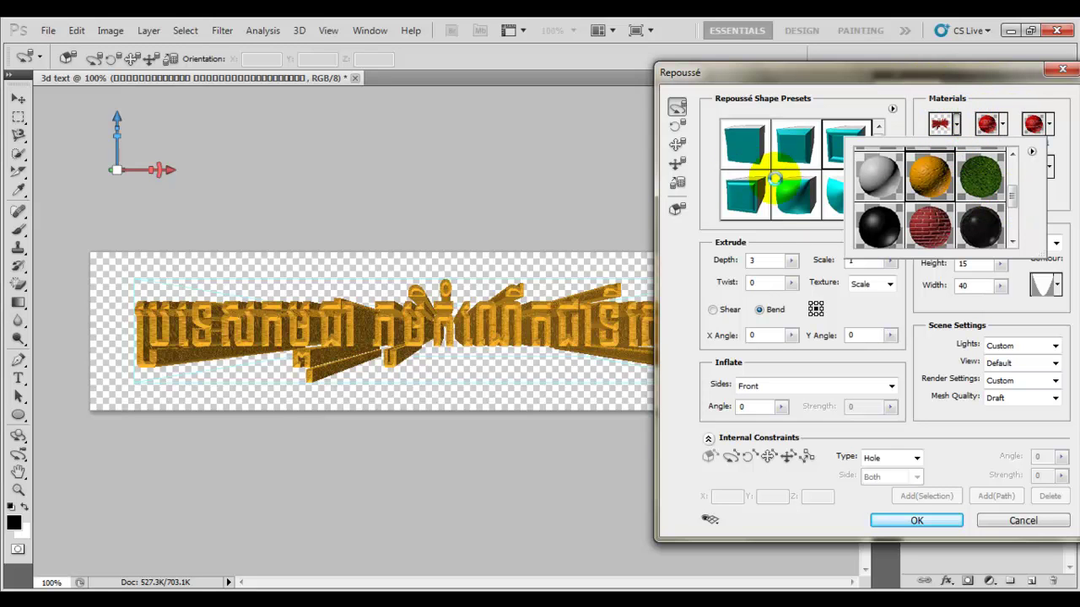
left_click(928, 173)
Apply the brown wood material to every surface of the 3D headline
left_click_drag(1012, 199, 1015, 238)
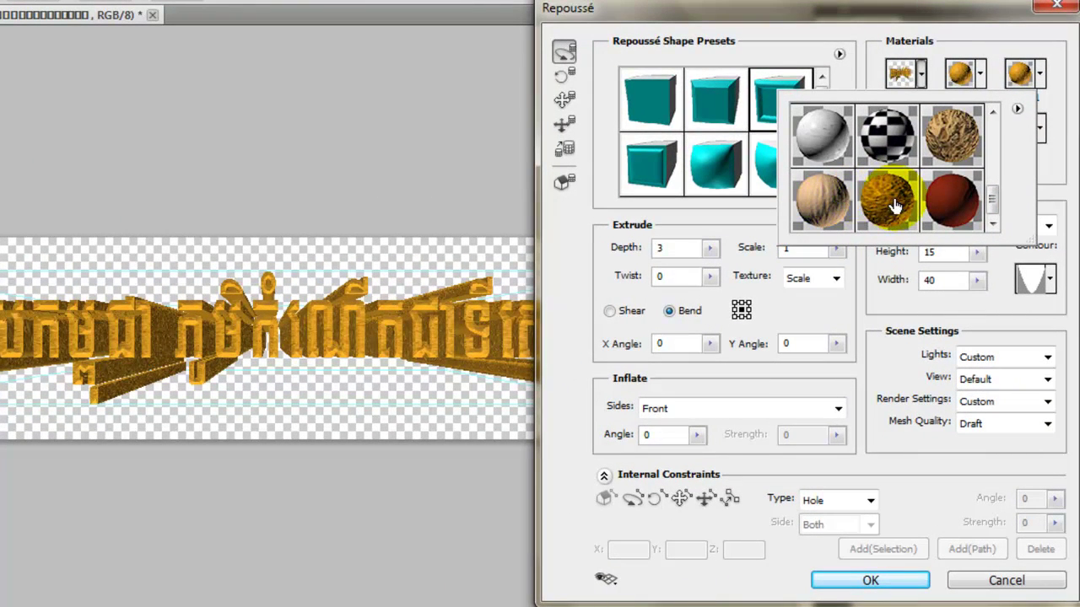
left_click(990, 208)
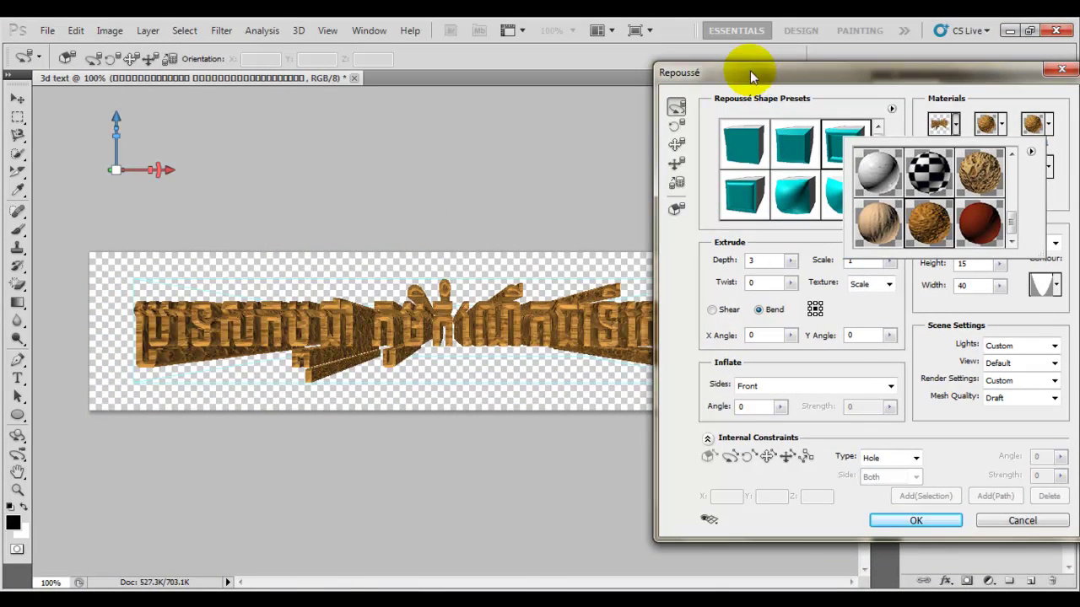
left_click_drag(749, 70, 954, 63)
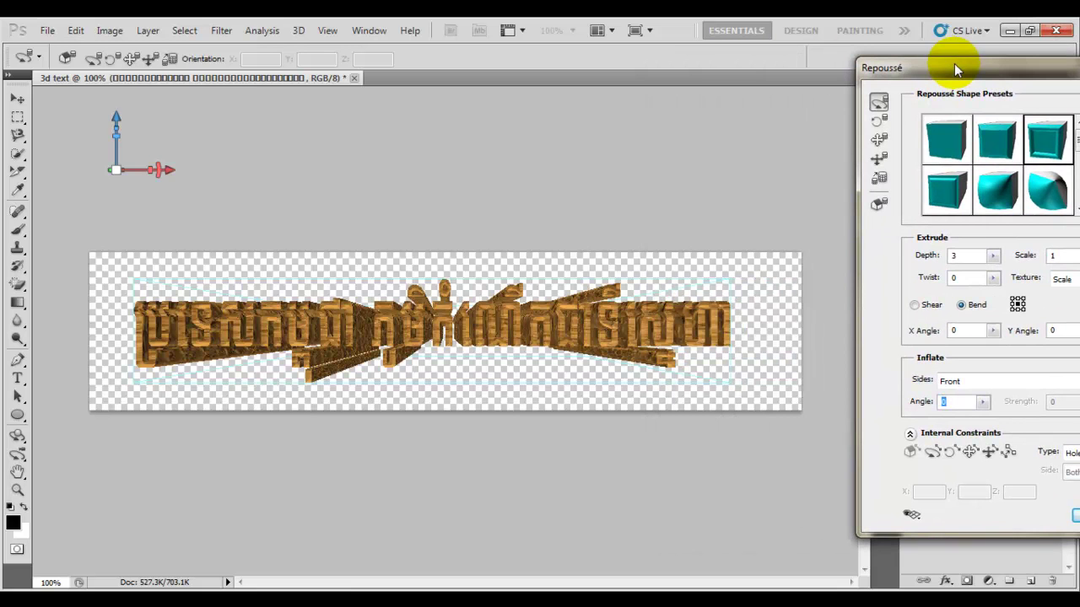
Scale, rotate and shift the wooden 3D headline with the axis widget to fill the banner
mouse_move(129, 173)
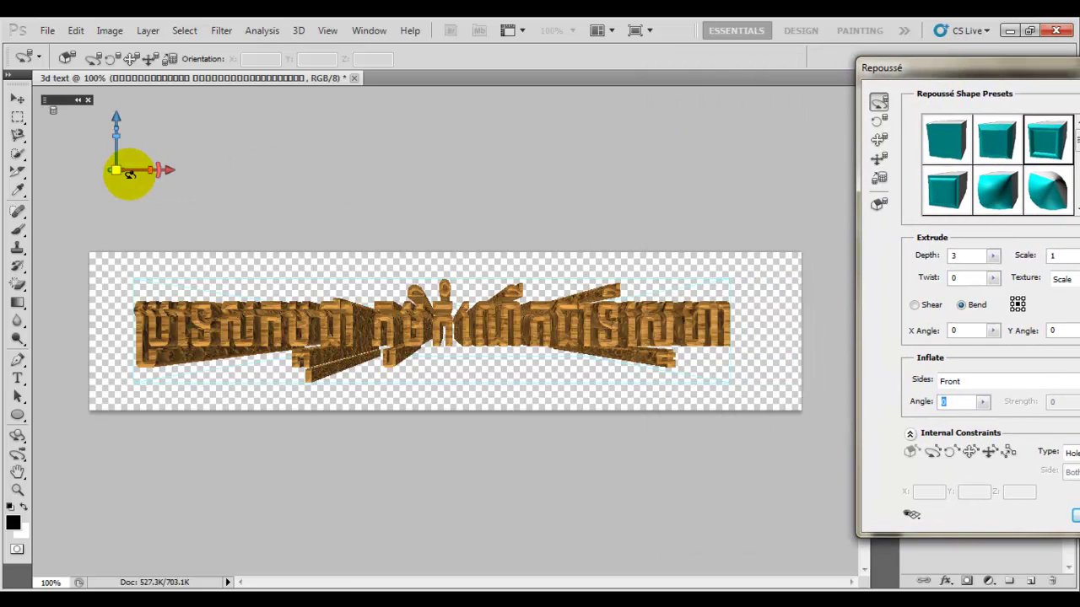
left_click_drag(116, 165, 115, 166)
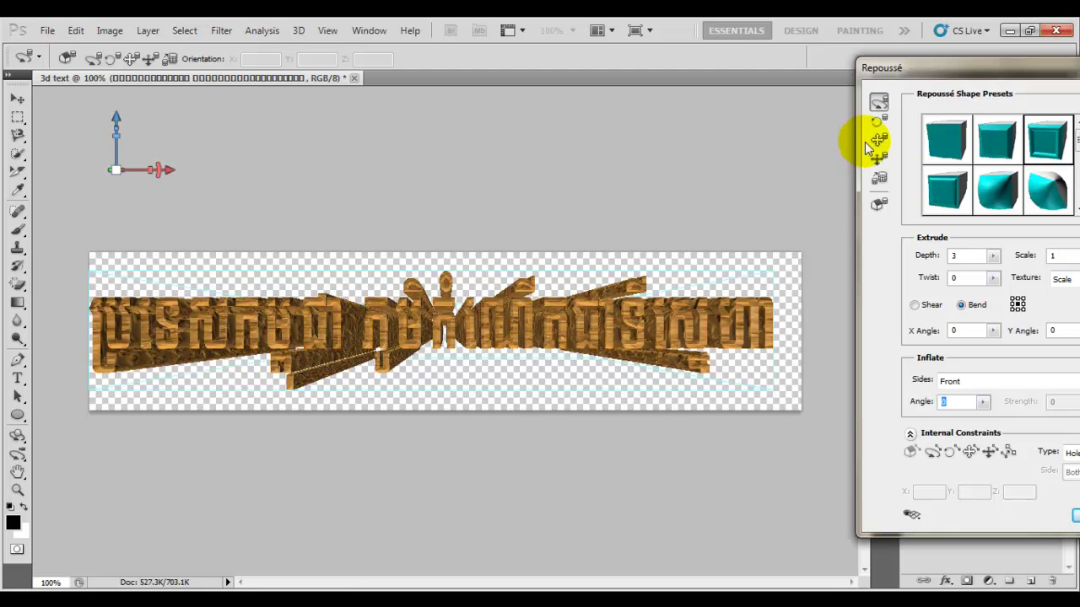
mouse_move(403, 315)
left_mouse_down()
mouse_move(393, 299)
mouse_move(408, 316)
left_mouse_up()
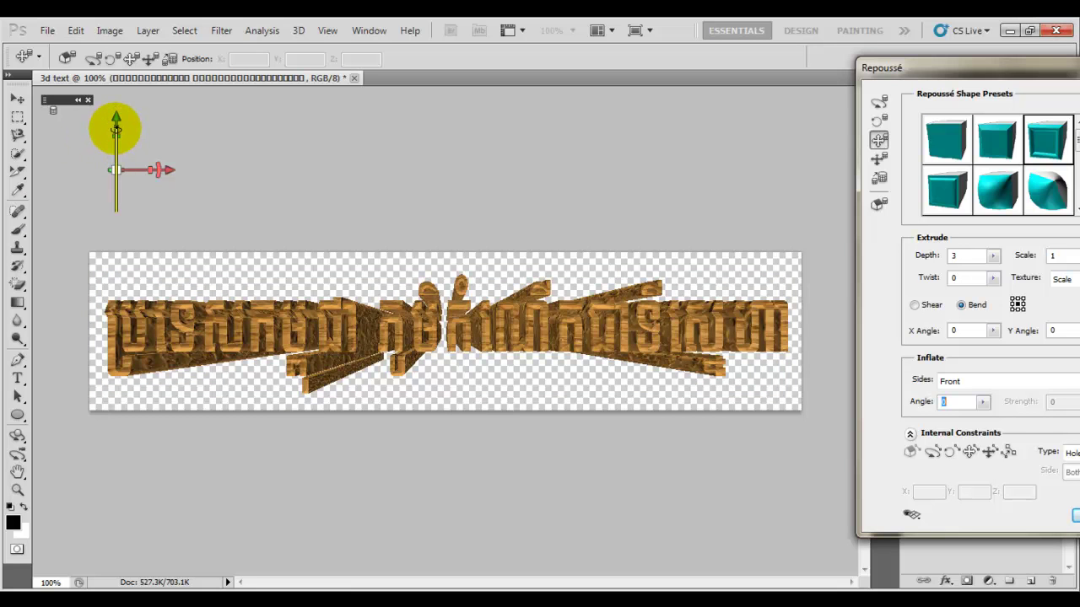
left_click_drag(116, 127, 123, 127)
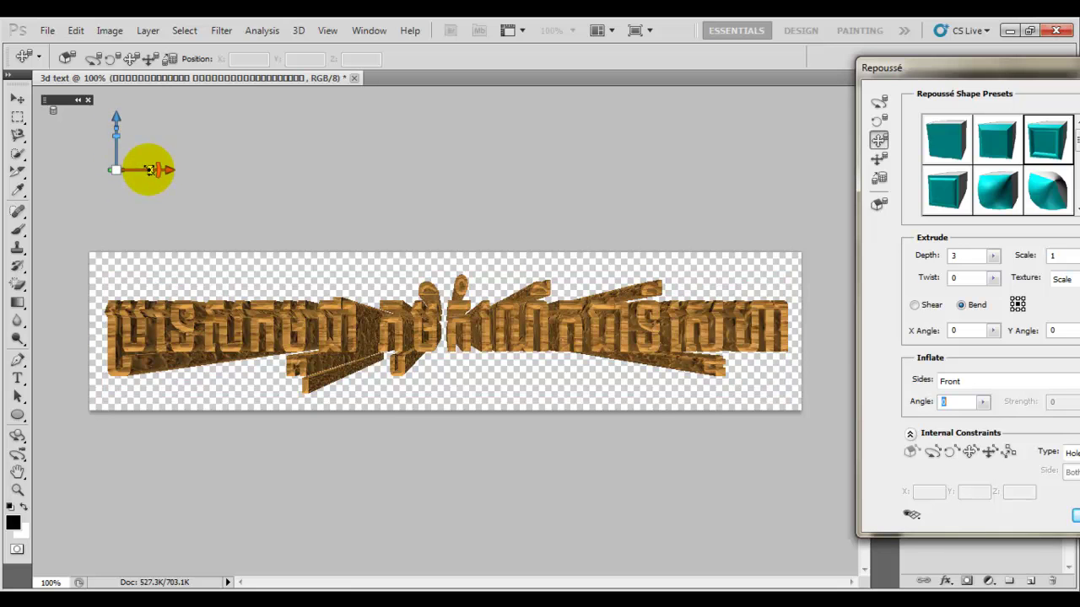
left_click_drag(151, 169, 118, 171)
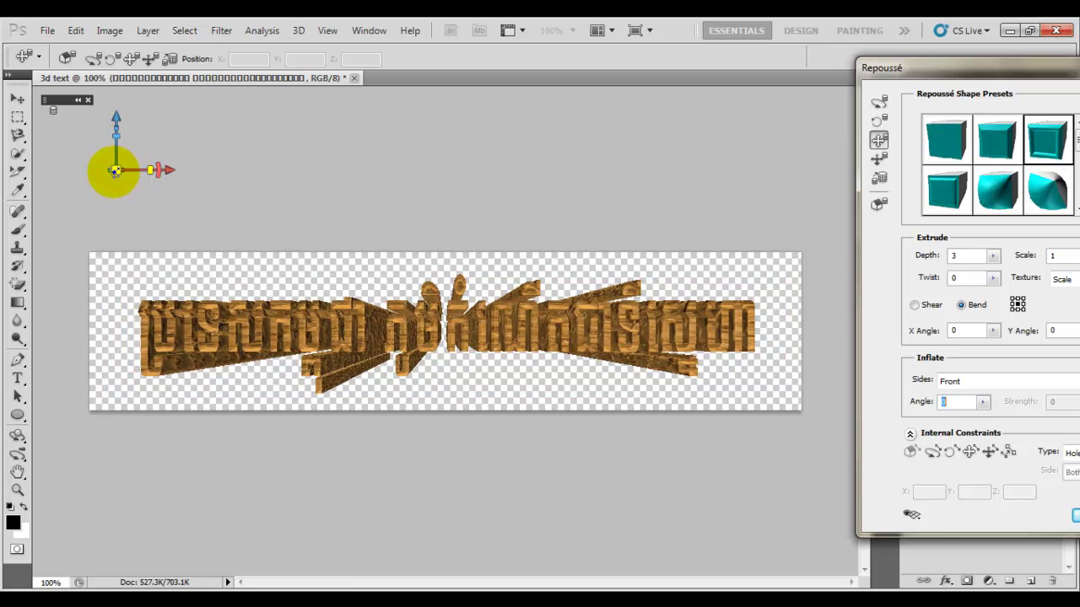
left_click_drag(115, 170, 150, 170)
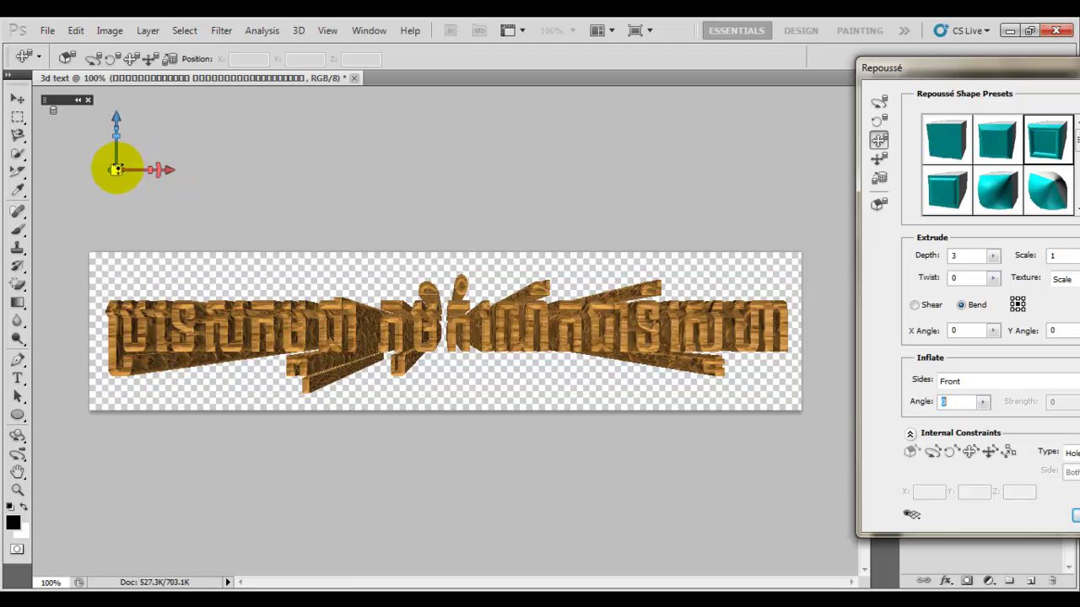
left_click_drag(117, 169, 119, 169)
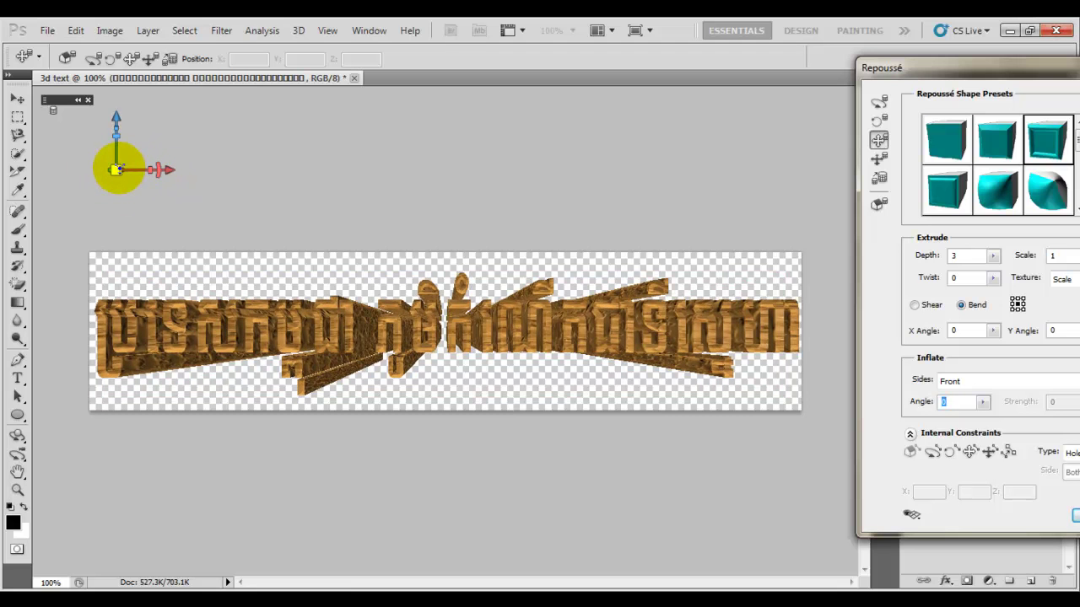
left_click_drag(116, 169, 114, 170)
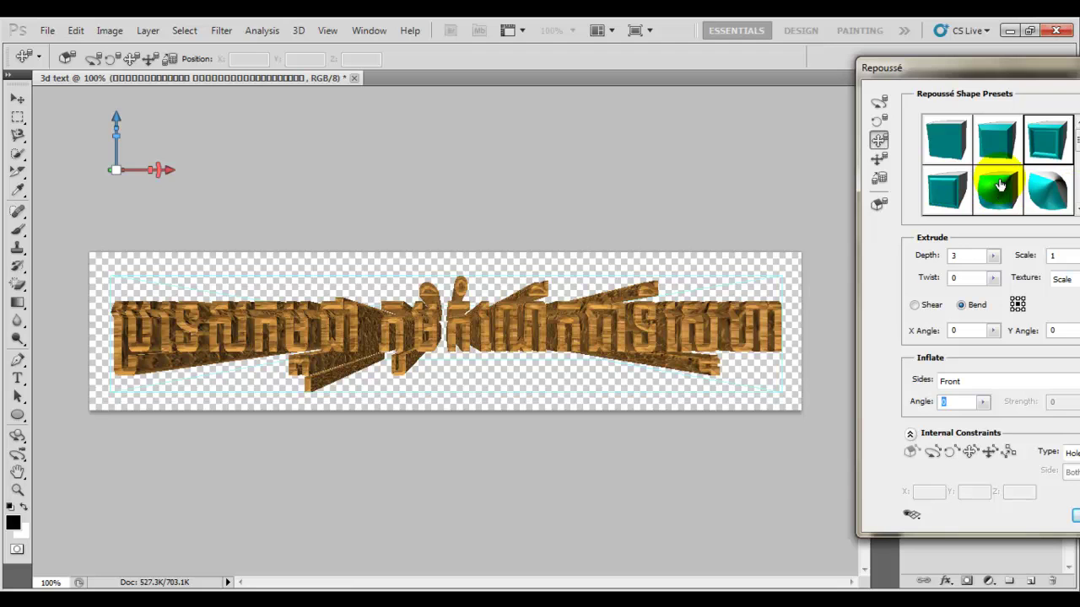
Apply the bottom-middle inflated Repoussé preset: depth 1, Shear, 90° inflate angle
left_click_drag(894, 67, 776, 46)
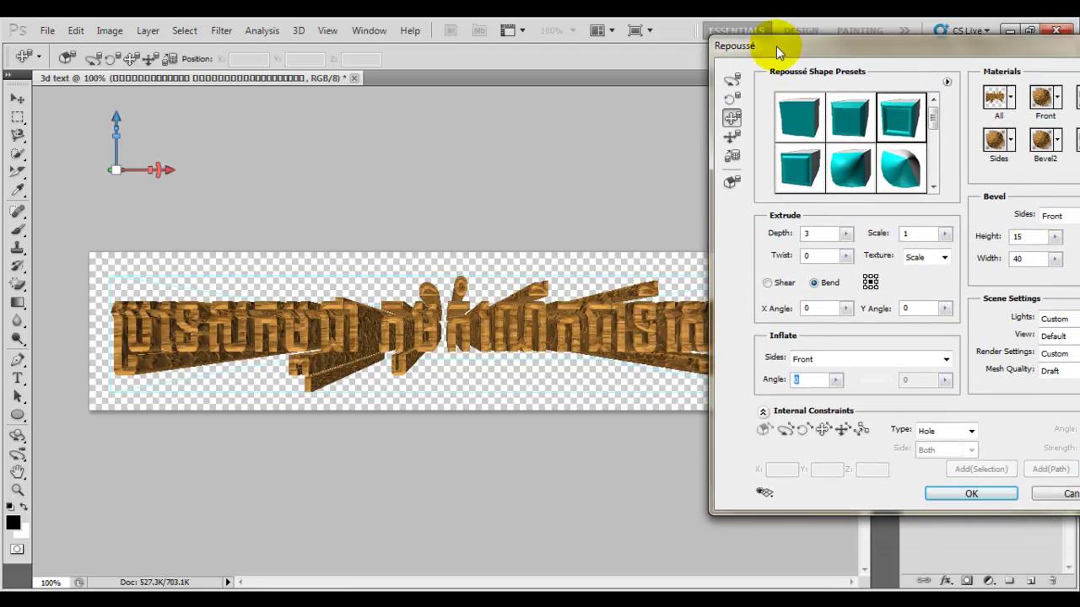
mouse_move(936, 115)
left_mouse_down()
mouse_move(937, 133)
mouse_move(932, 123)
left_mouse_up()
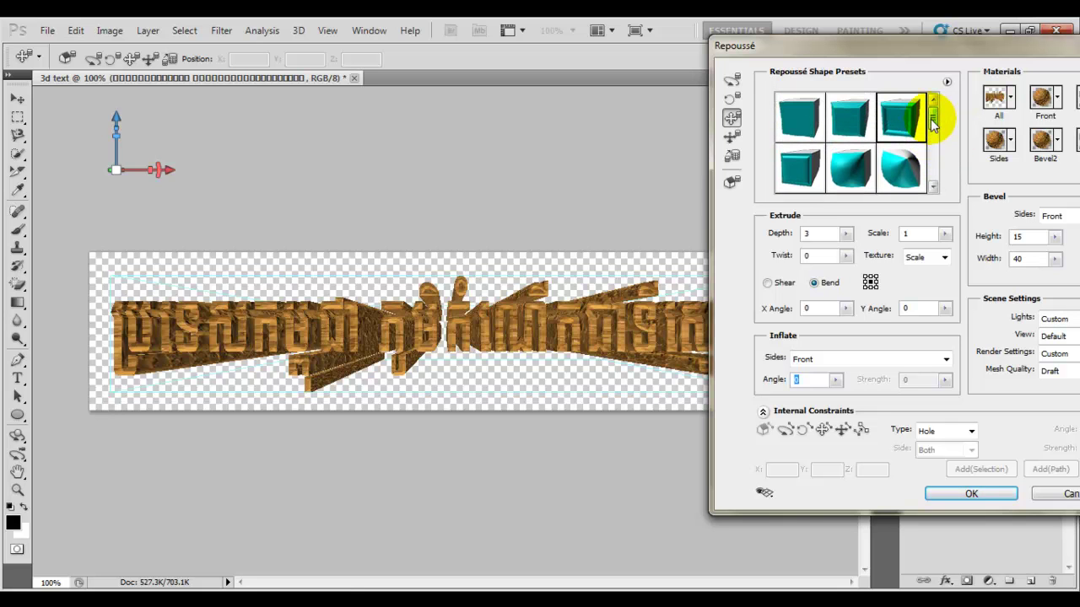
left_click(850, 165)
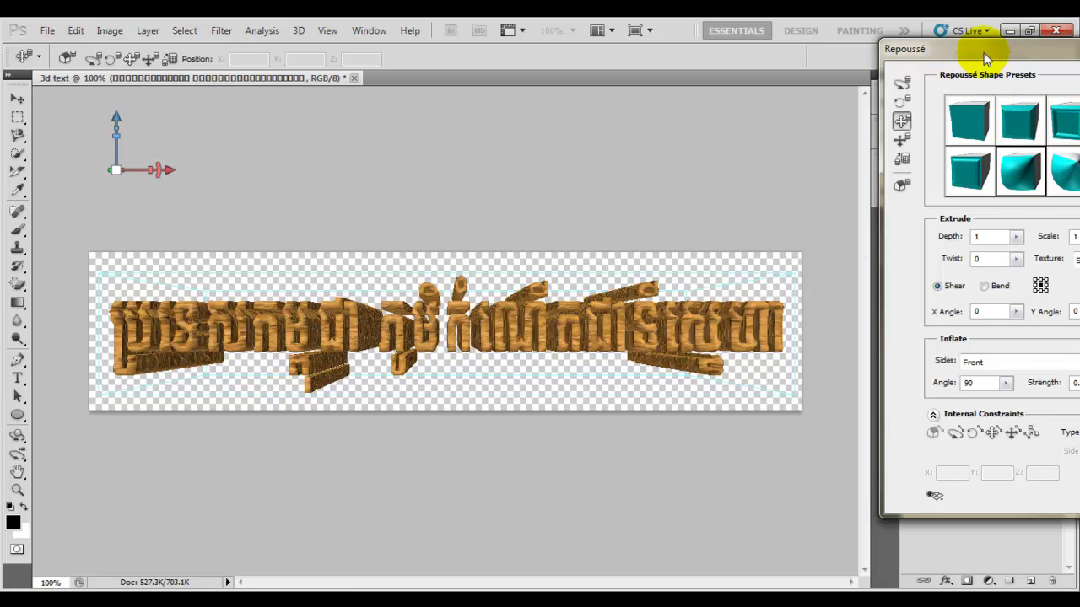
Set the All-surfaces material to the redwood sphere and commit the Repoussé dialog
left_click_drag(978, 50, 699, 66)
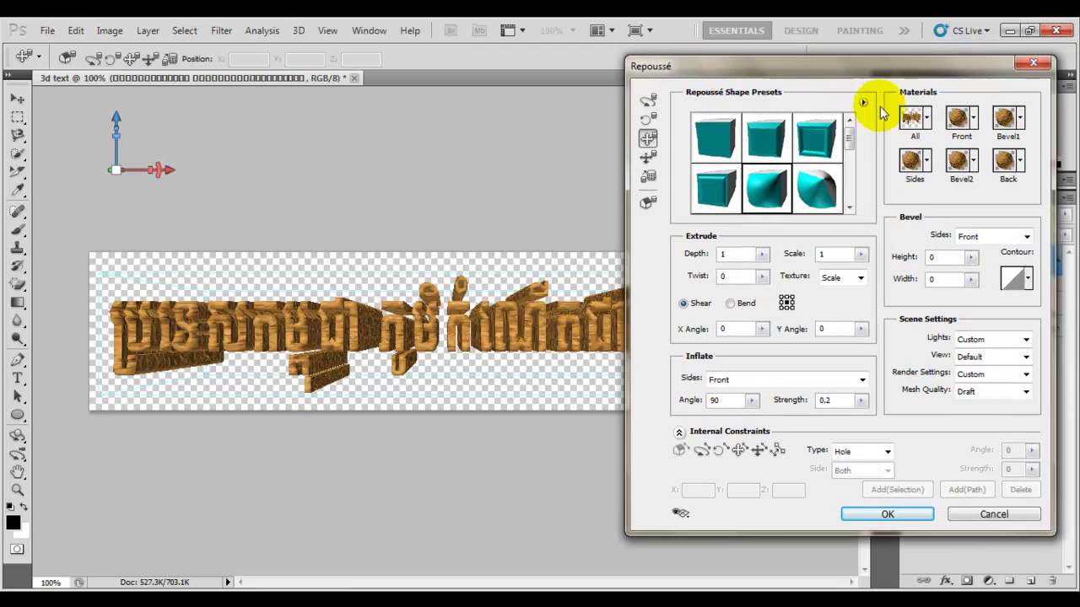
left_click(926, 119)
left_click(954, 218)
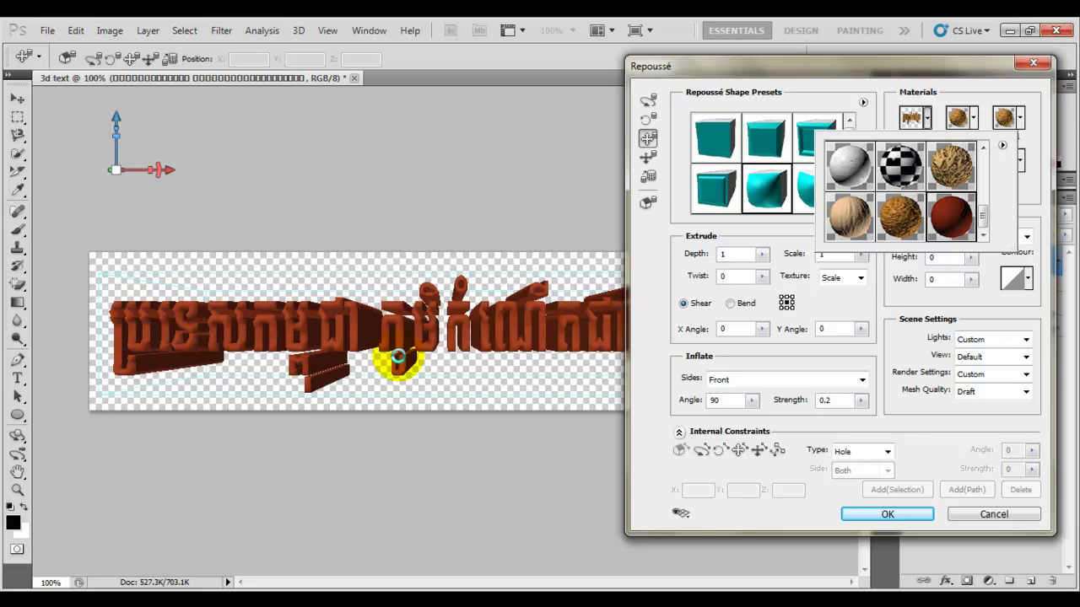
left_click_drag(662, 67, 550, 46)
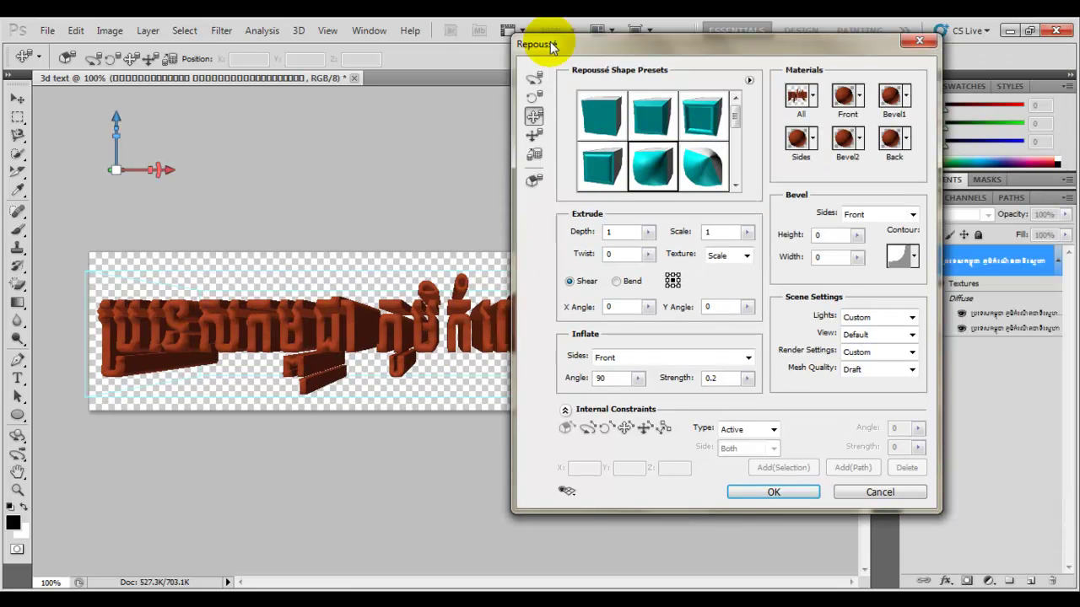
left_click(773, 492)
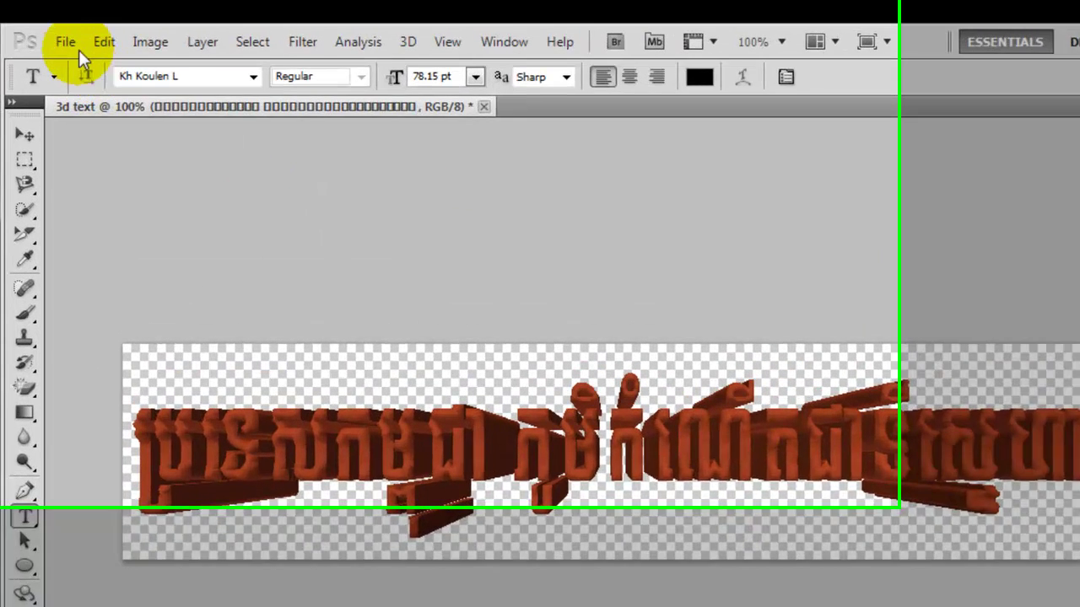
Save the banner as JPEG '3d text.jpg' on the Desktop, keeping Quality 12 Maximum
left_click(48, 30)
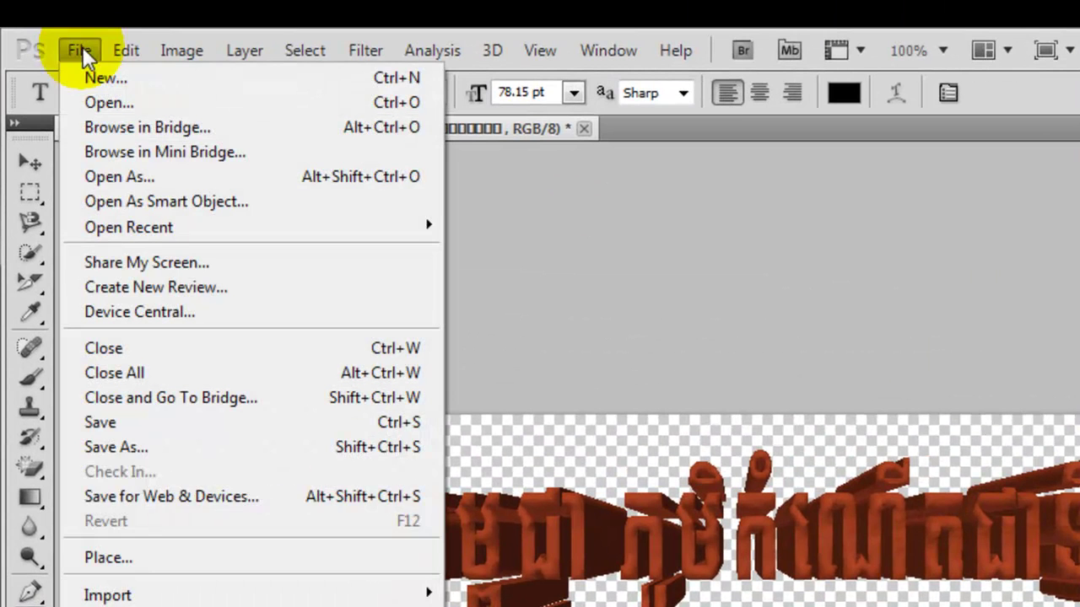
left_click(128, 450)
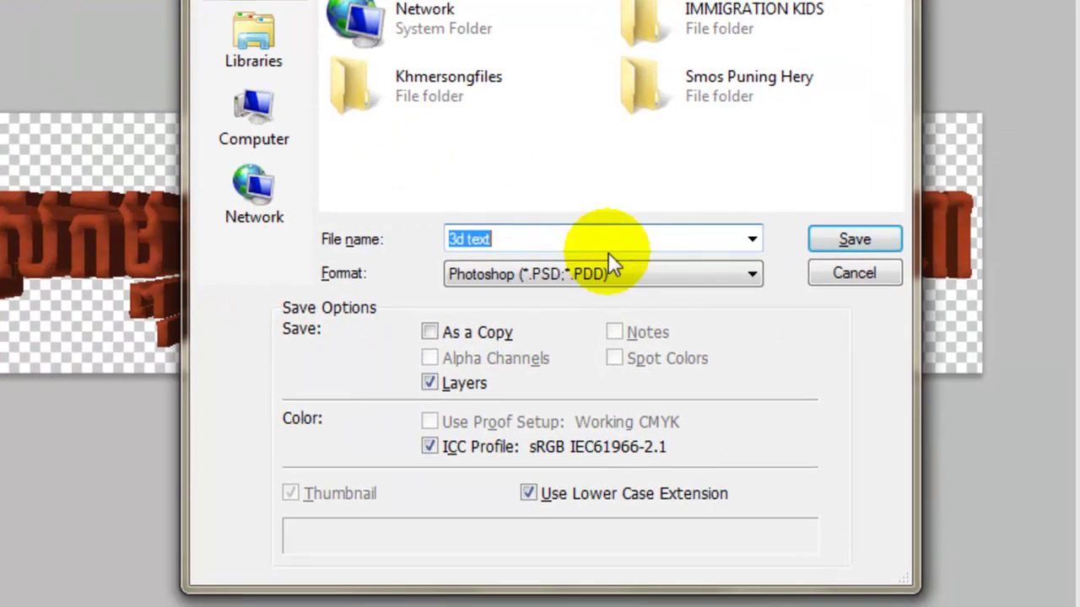
left_click(695, 280)
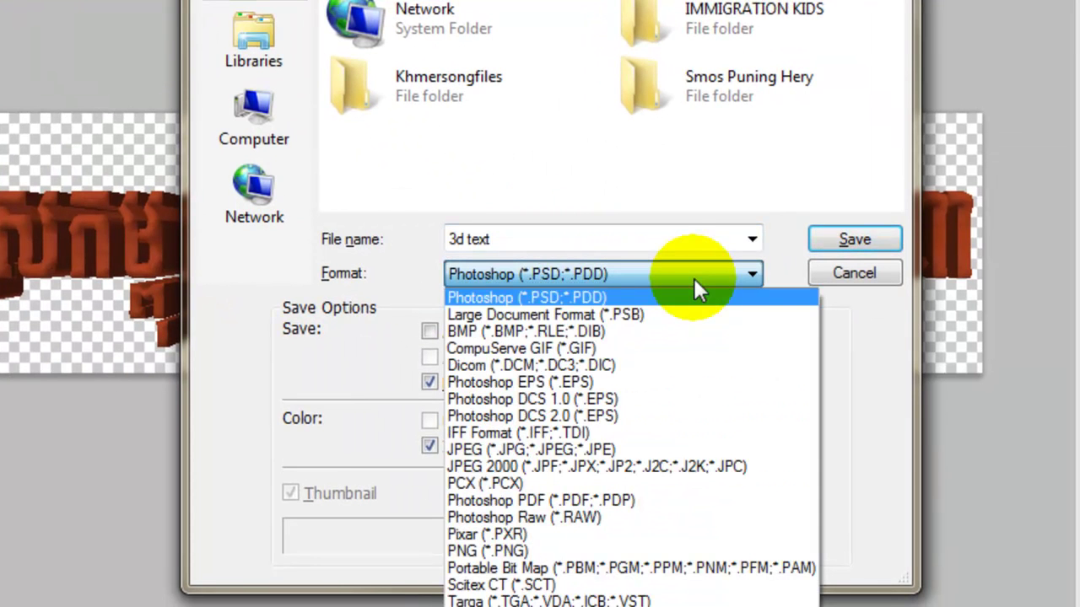
left_click(600, 455)
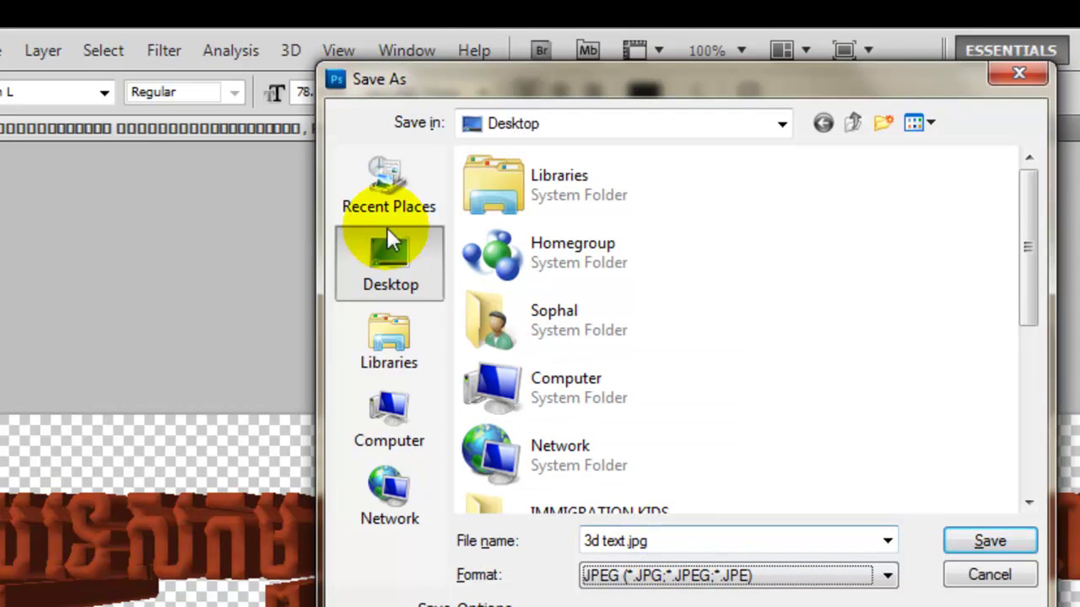
left_click(391, 263)
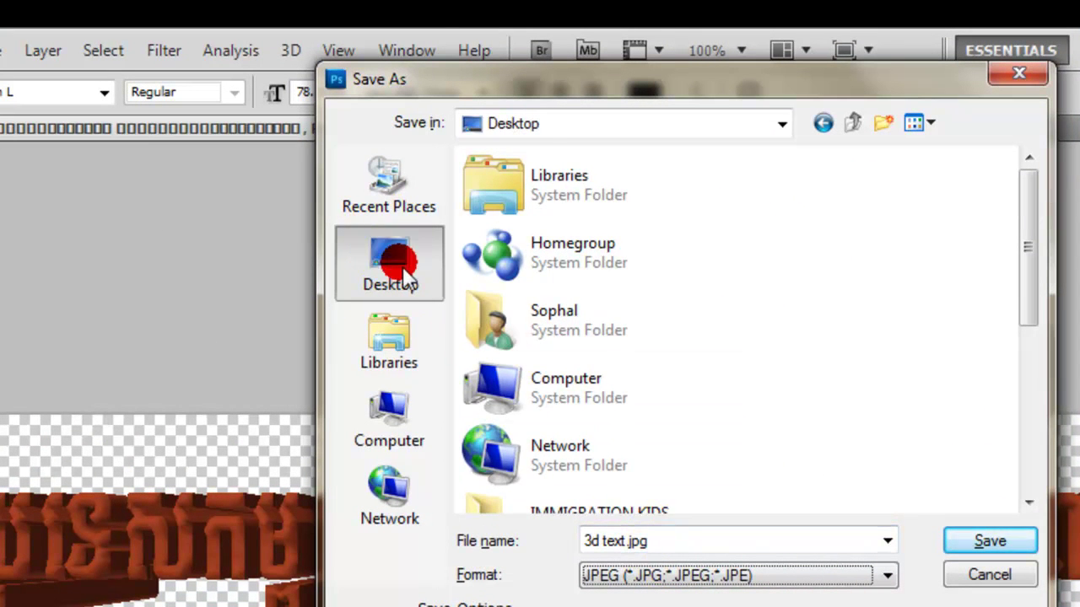
left_click(983, 544)
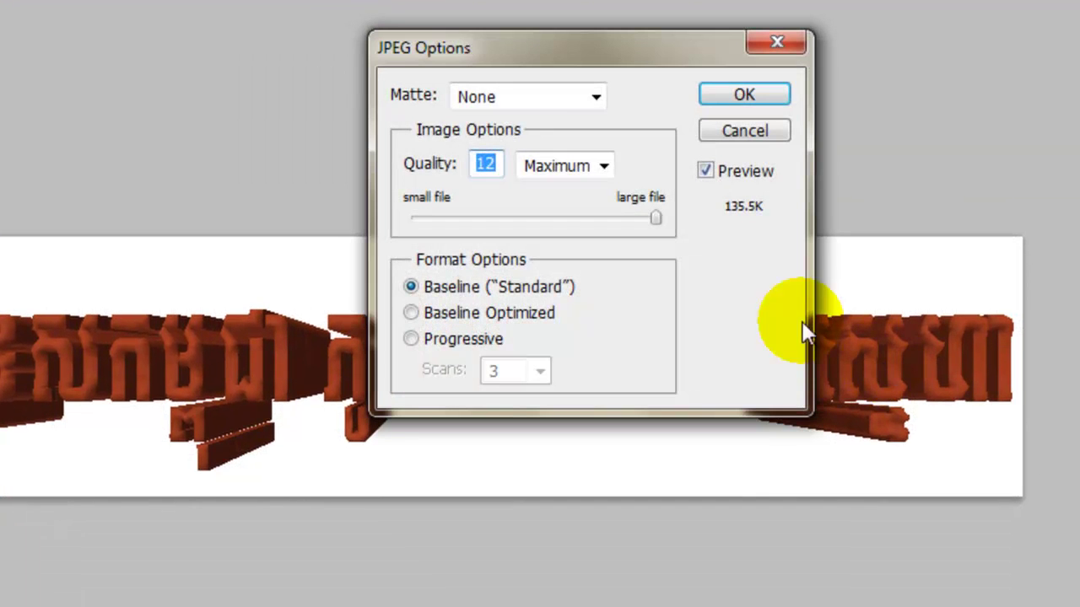
left_click(604, 167)
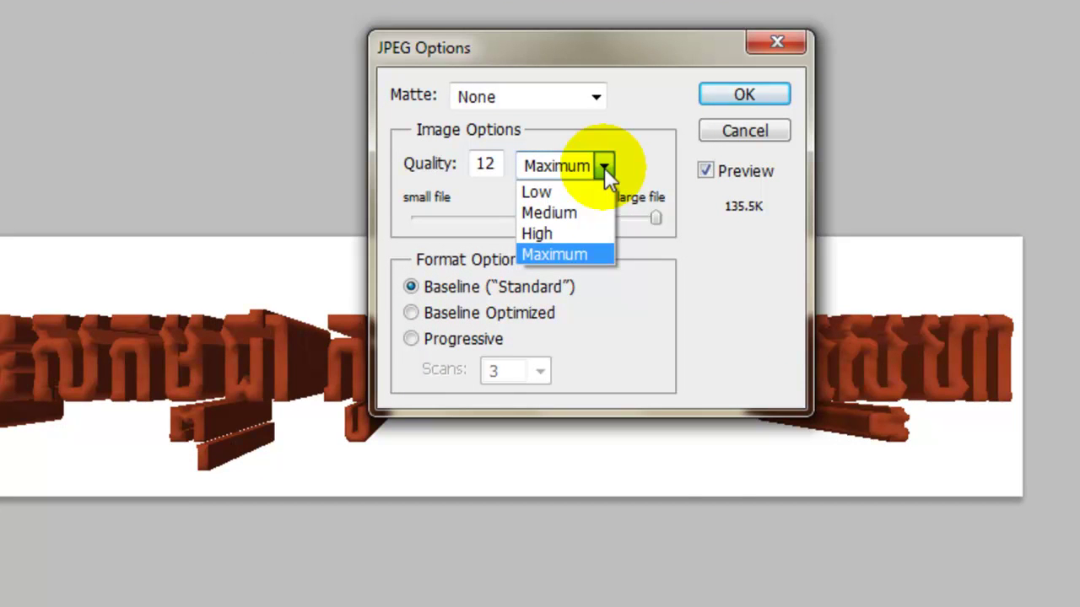
left_click(604, 167)
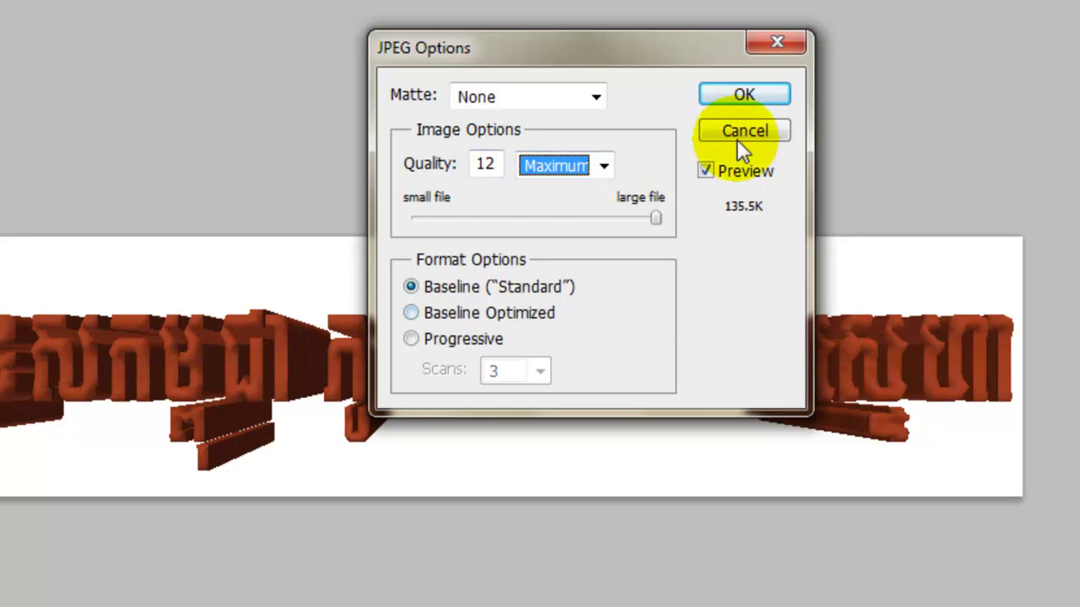
left_click(743, 96)
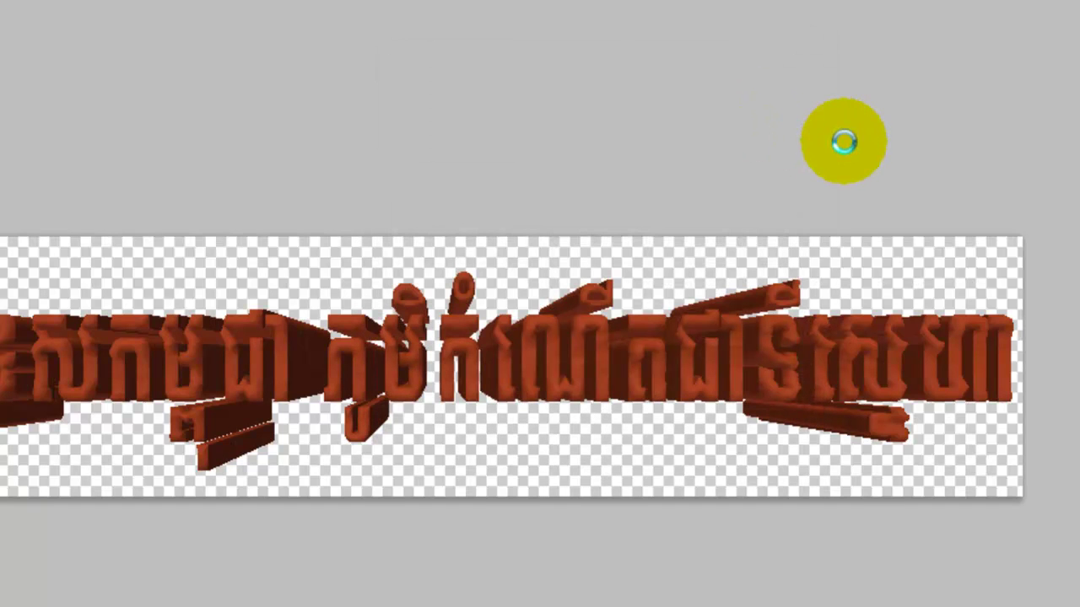